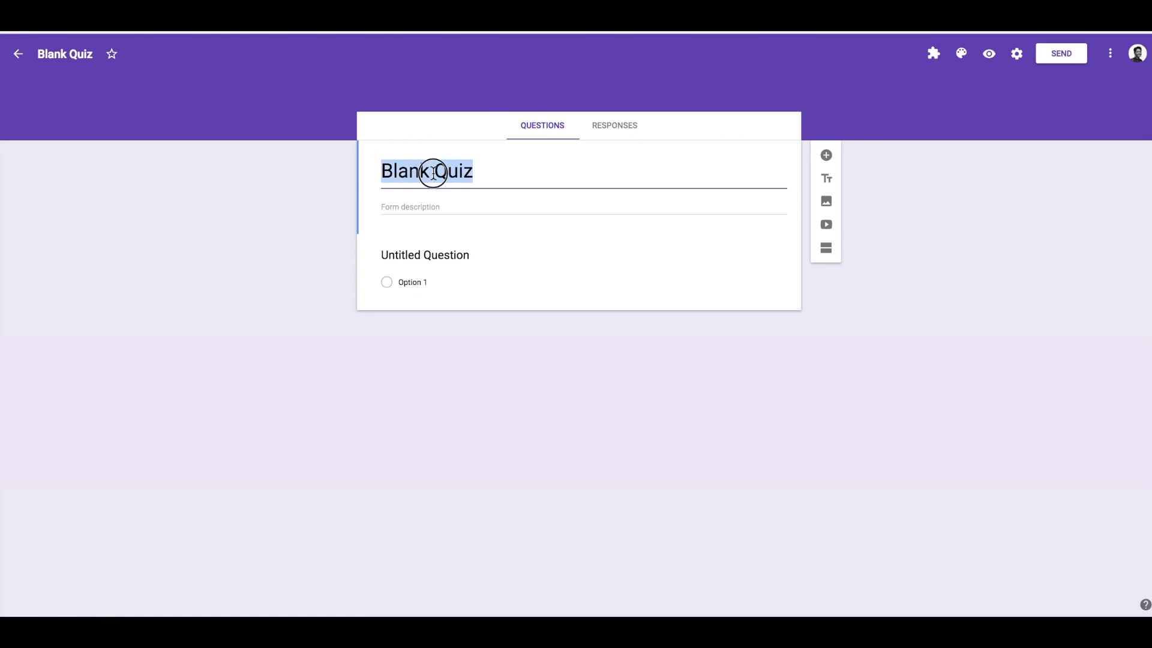
- Title the quiz "Science" and replace the untitled question's text with the icy-core space object question copied from the Google Docs document
text(Science)
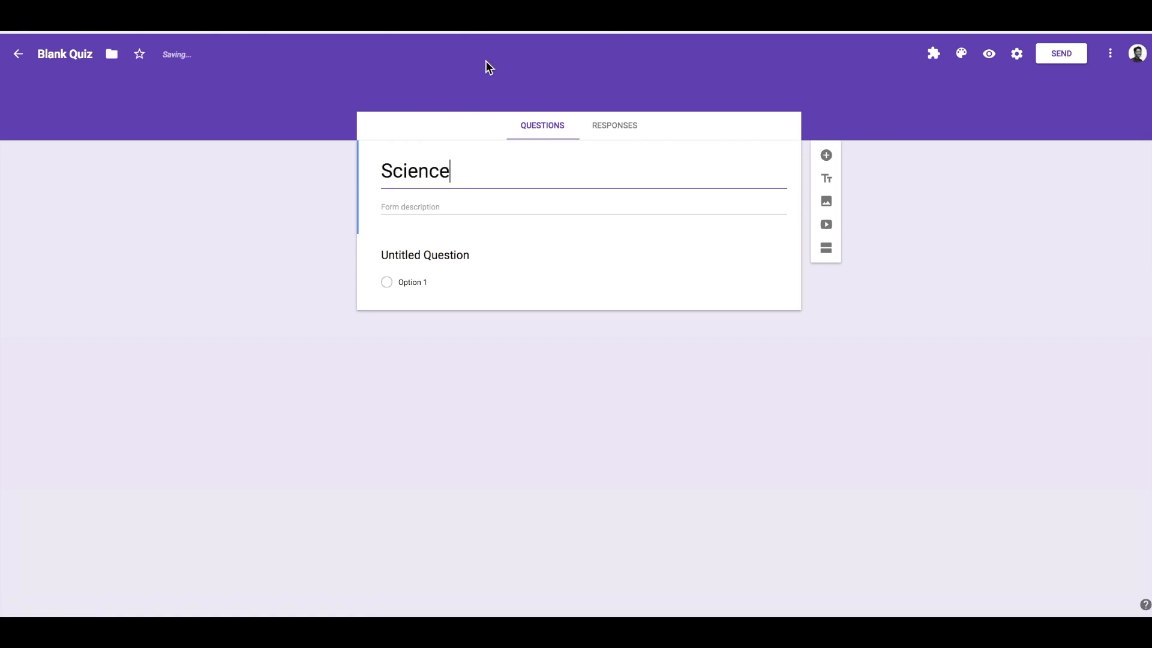
click(406, 256)
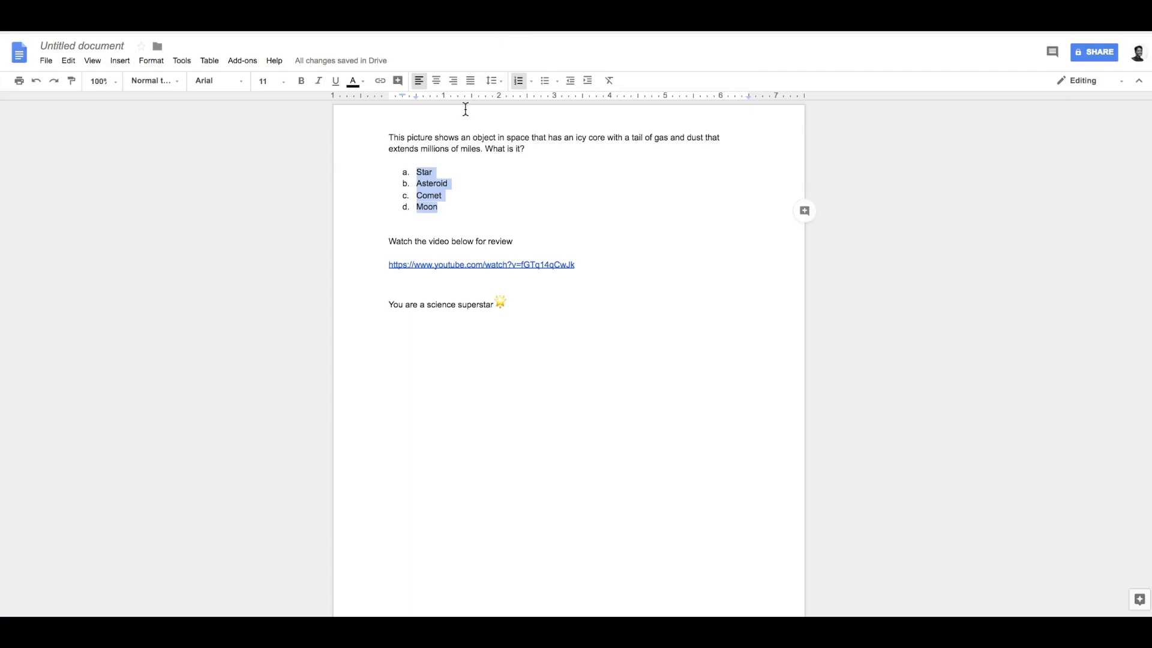
click(499, 150)
drag(536, 152, 382, 133)
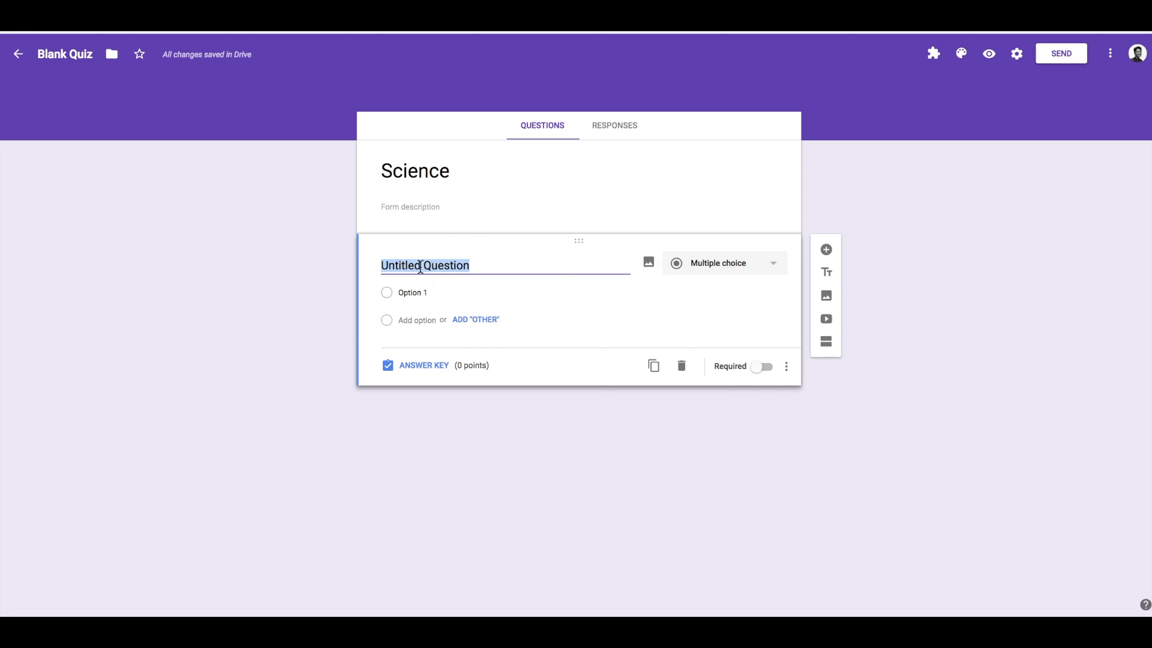
text(This picture shows an object in space that has an icy core with a tail of gas and dust that extends millions of miles. What is it?)
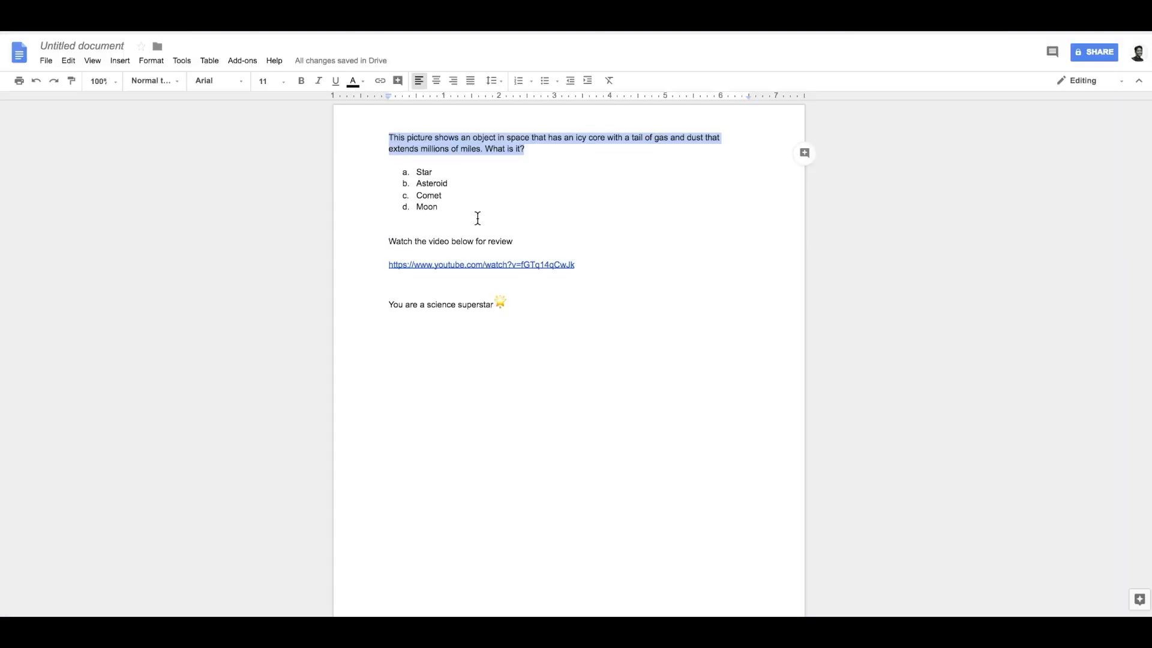
- Copy Star, Asteroid, Comet and Moon from the document and paste them as the question's multiple-choice options
drag(443, 208, 407, 169)
key(ctrl+c)
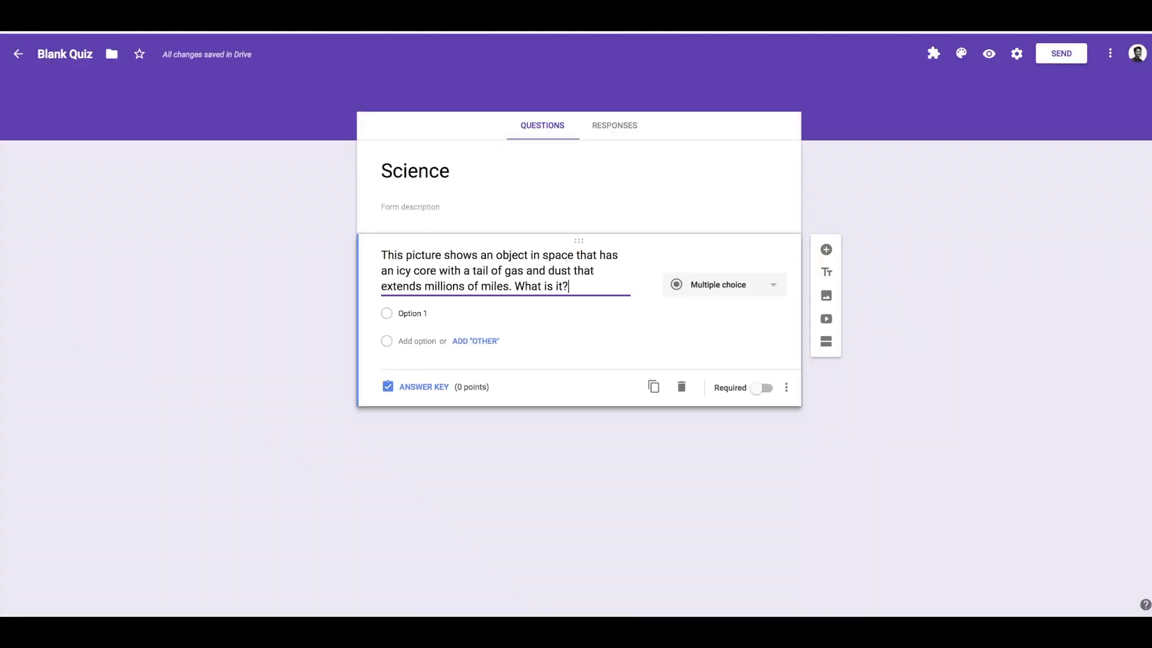
click(407, 318)
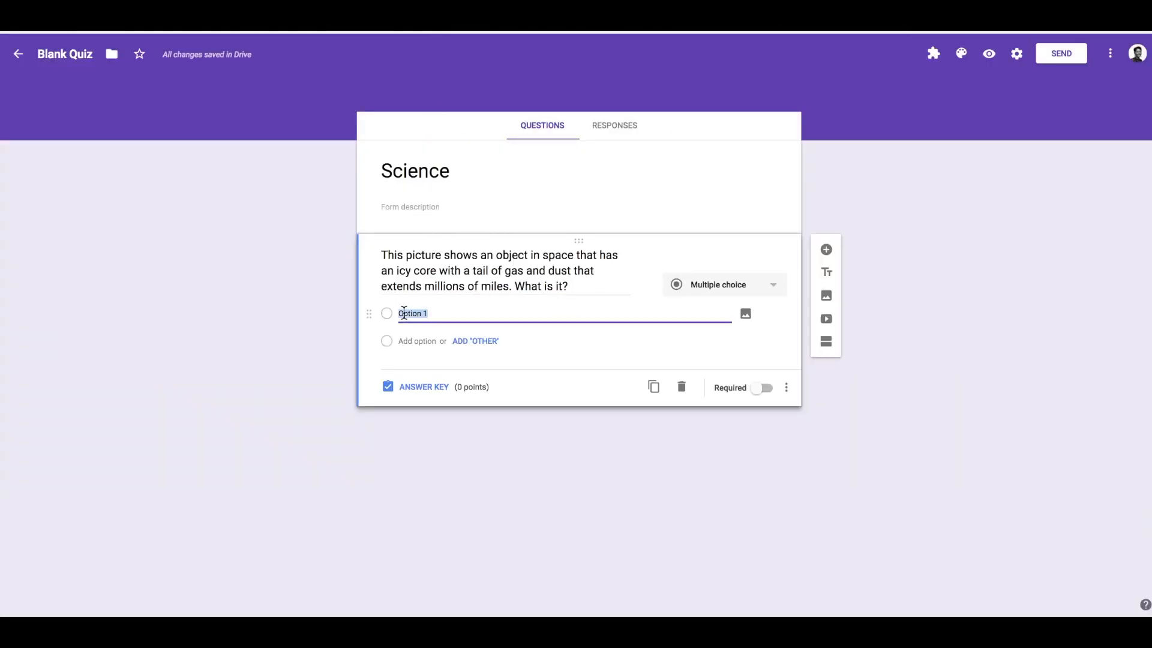
key(ctrl+v)
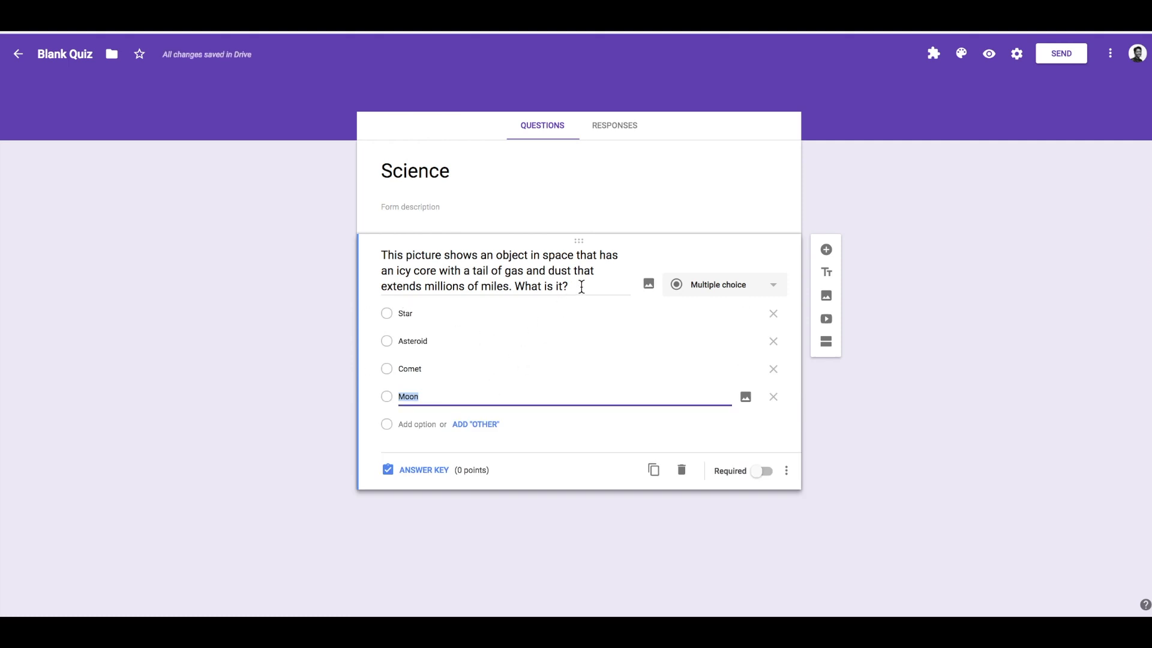
- Upload the comet picture from the computer as the question's image
click(650, 285)
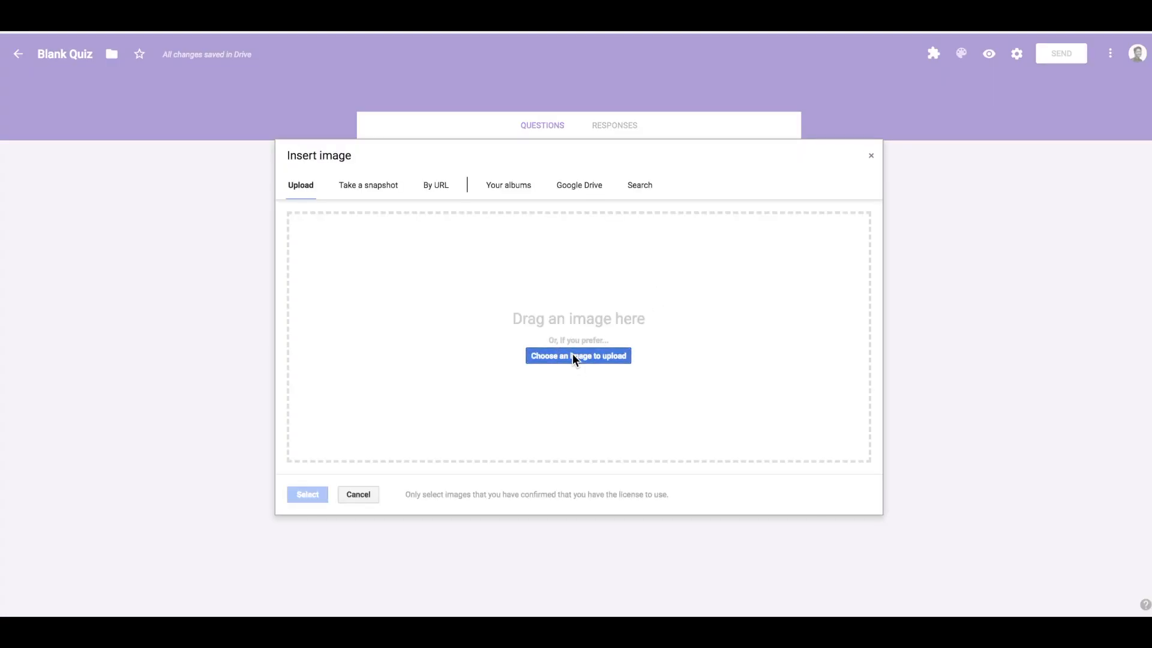
click(573, 356)
click(462, 91)
click(856, 342)
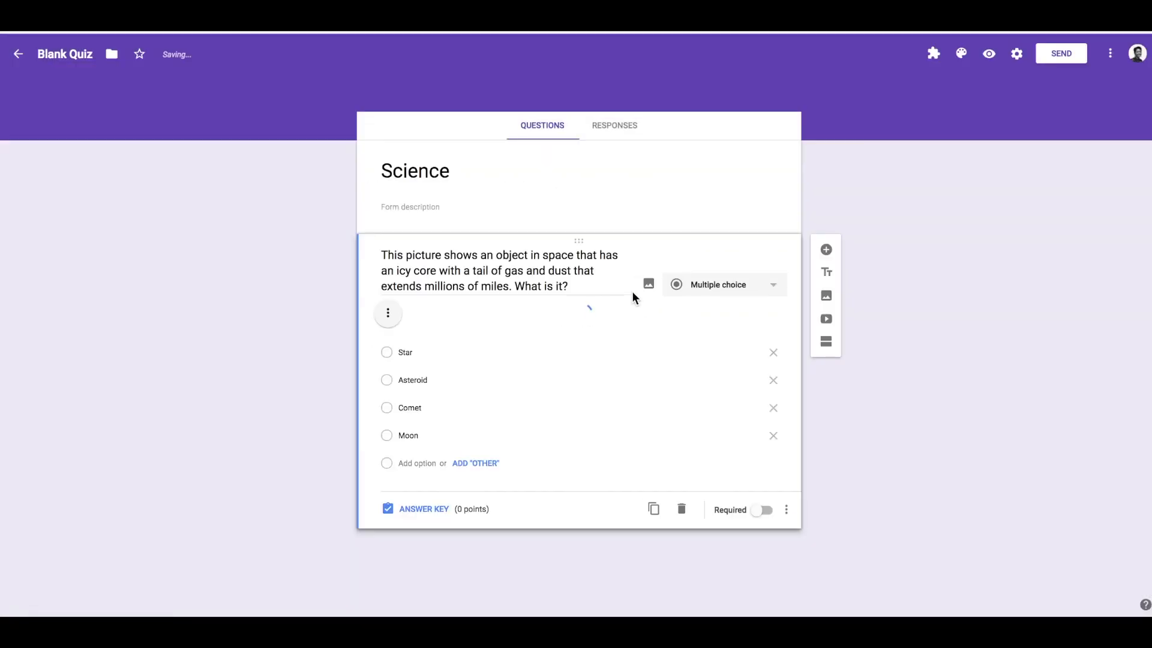
- Shrink the comet image to about the width of the question text and center-align it
scroll(589, 372, down, 2)
click(709, 454)
drag(776, 501, 629, 358)
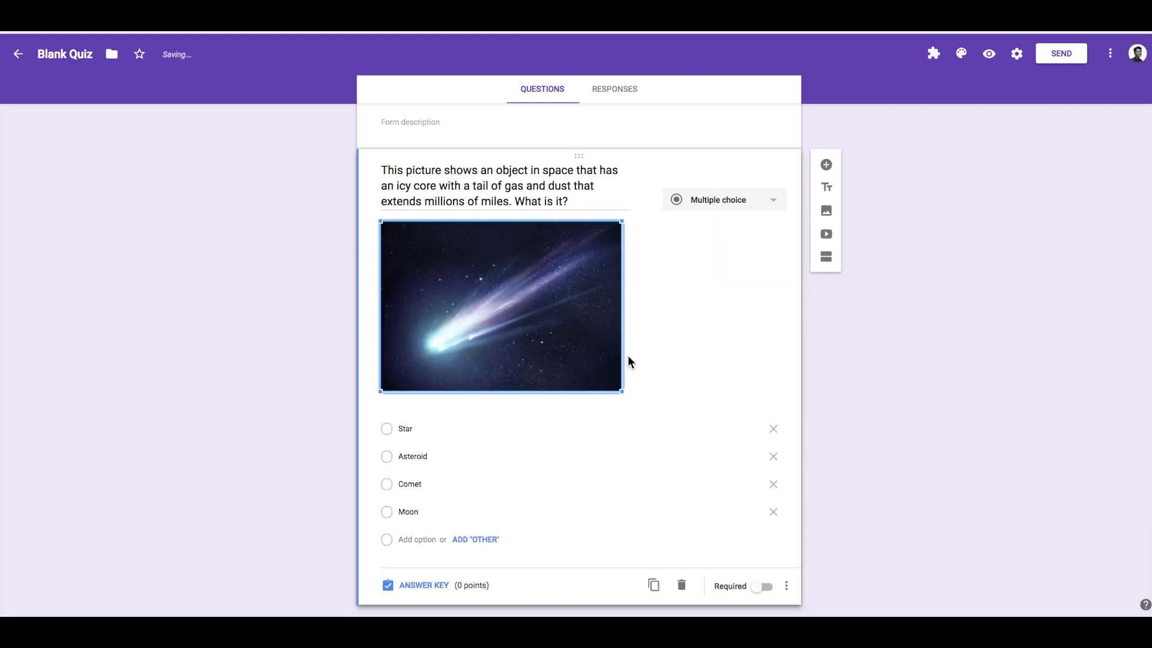
click(373, 262)
click(390, 225)
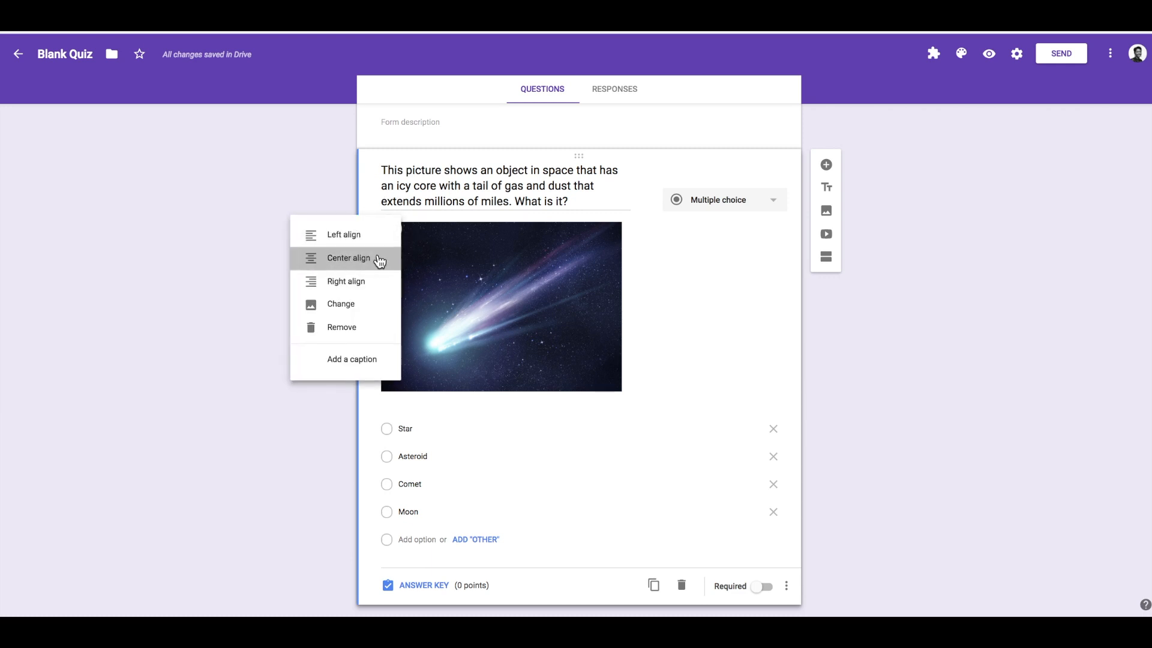
click(379, 260)
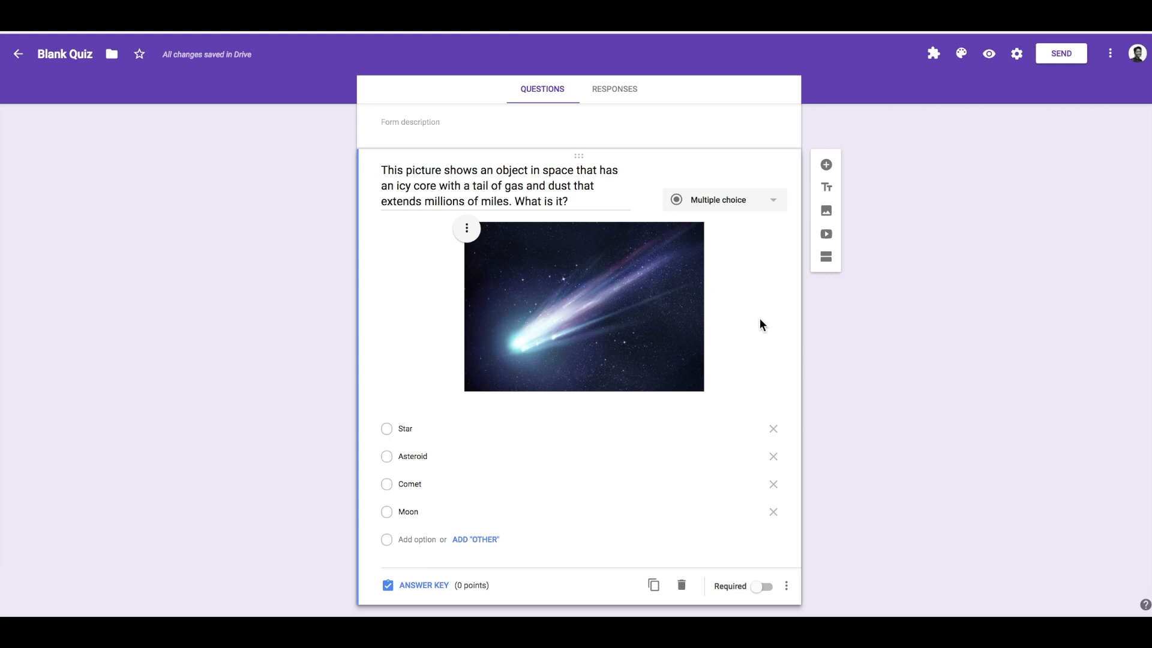
- Make the comet question required
scroll(760, 321, down, 1)
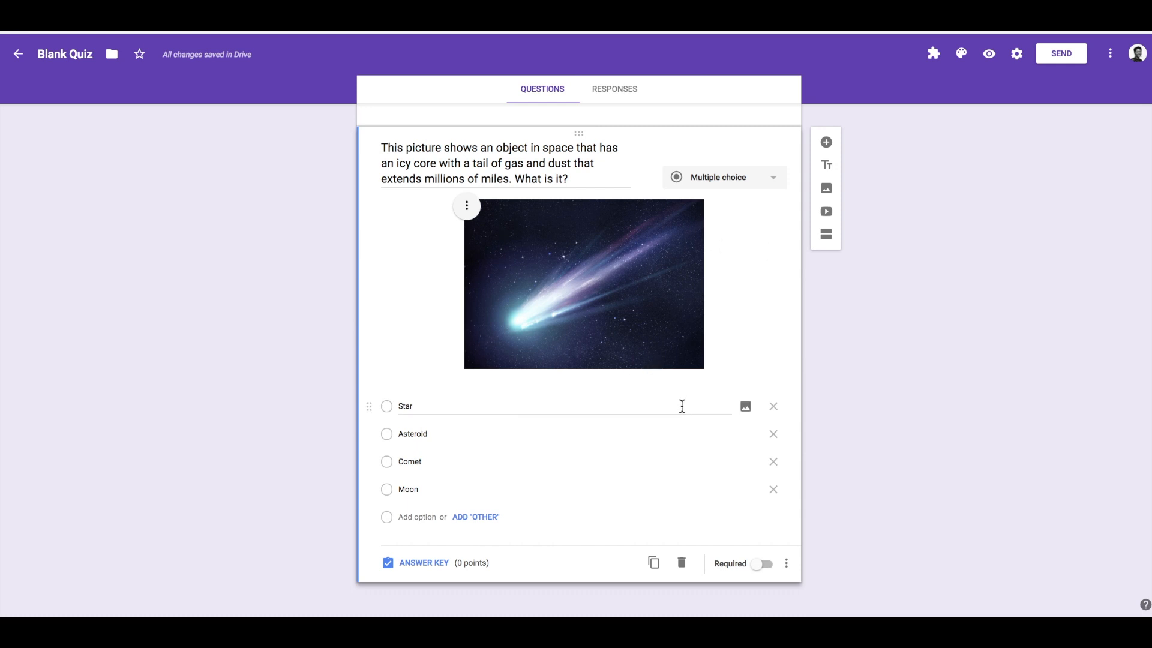
click(763, 565)
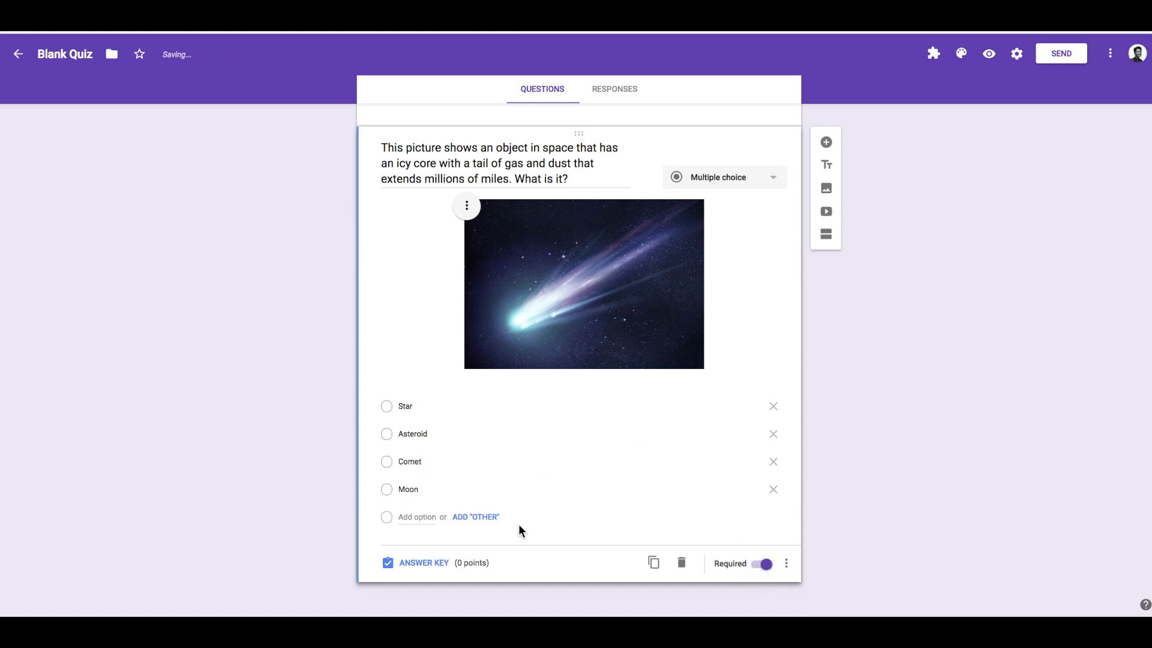
- In the question's answer key, set the value to 10 points and mark Comet as the correct answer
click(432, 564)
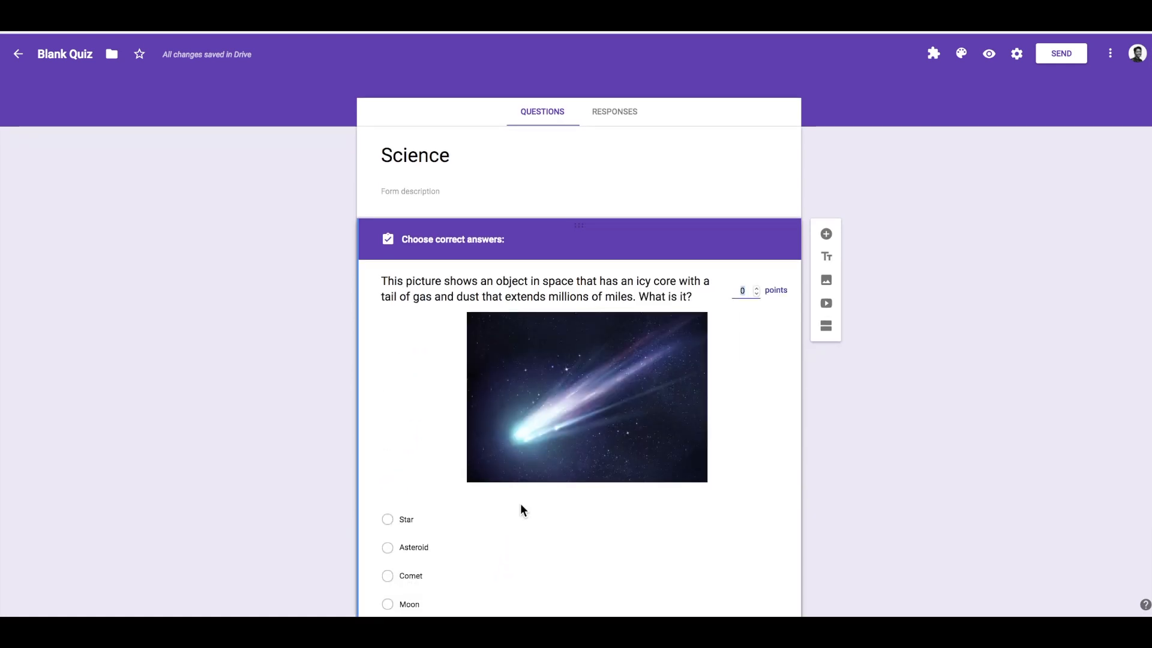
scroll(758, 311, down, 9)
scroll(771, 257, up, 7)
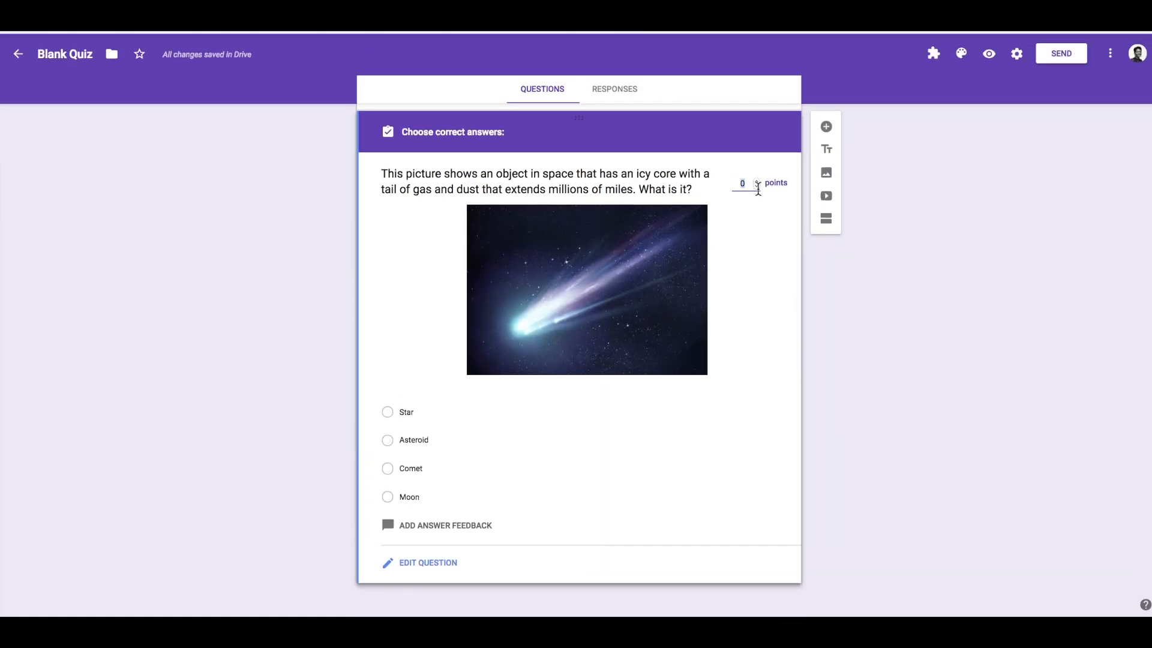
key(BackSpace)
text(1)
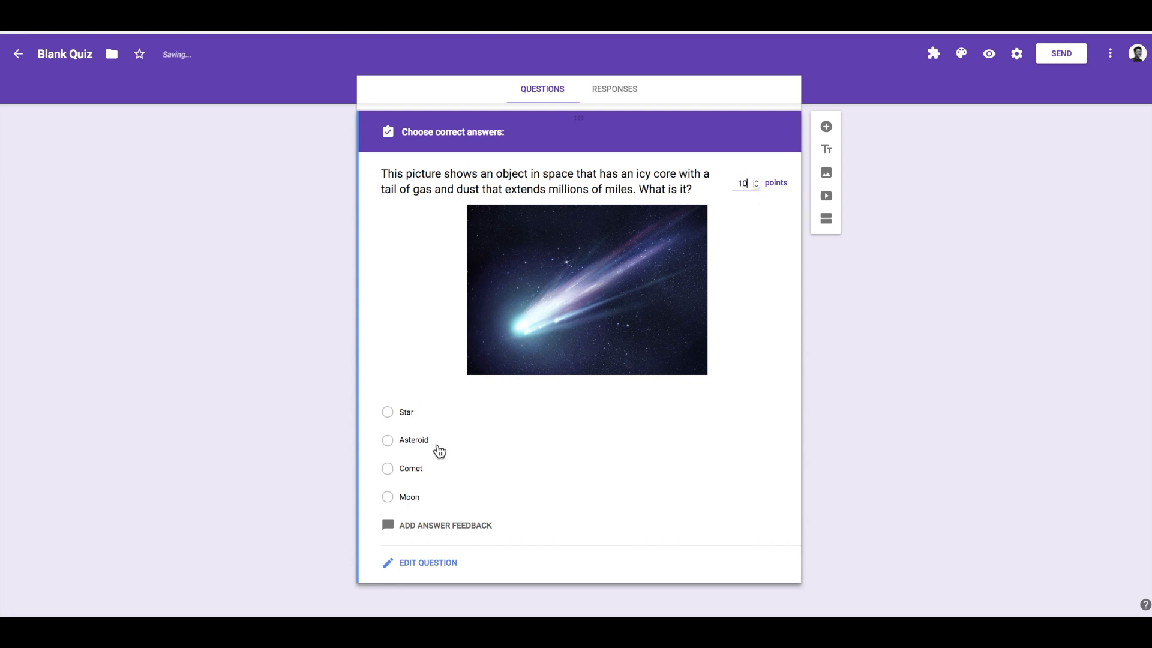
click(388, 469)
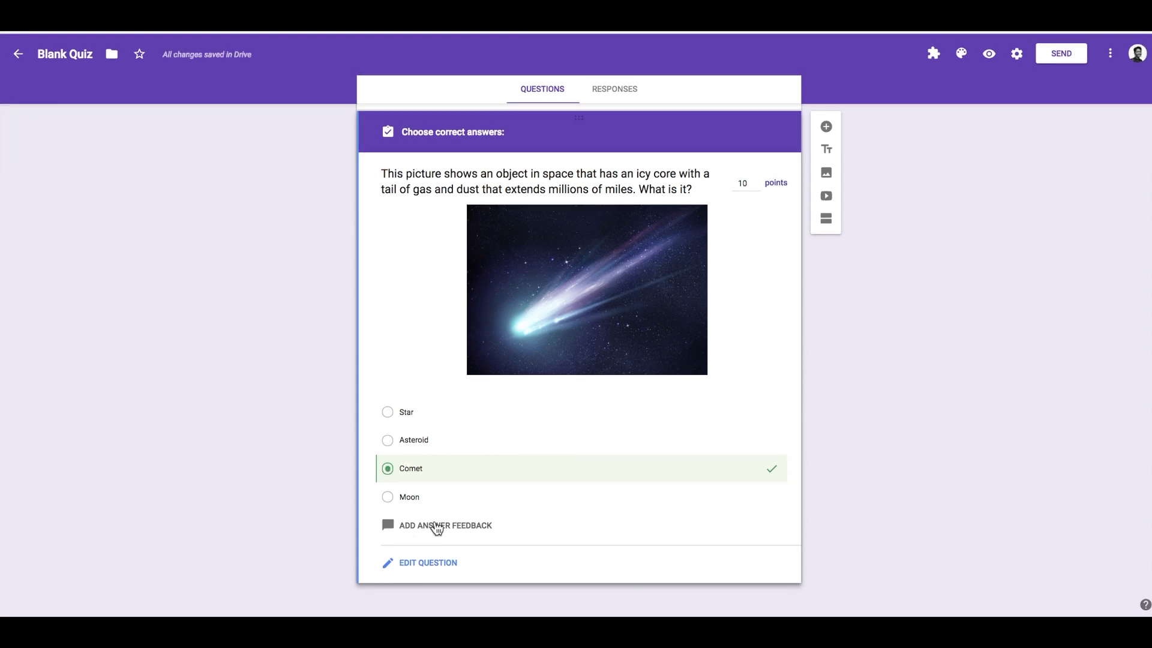
- Add the incorrect-answer feedback "Watch the video below for review", copied from the document
click(436, 527)
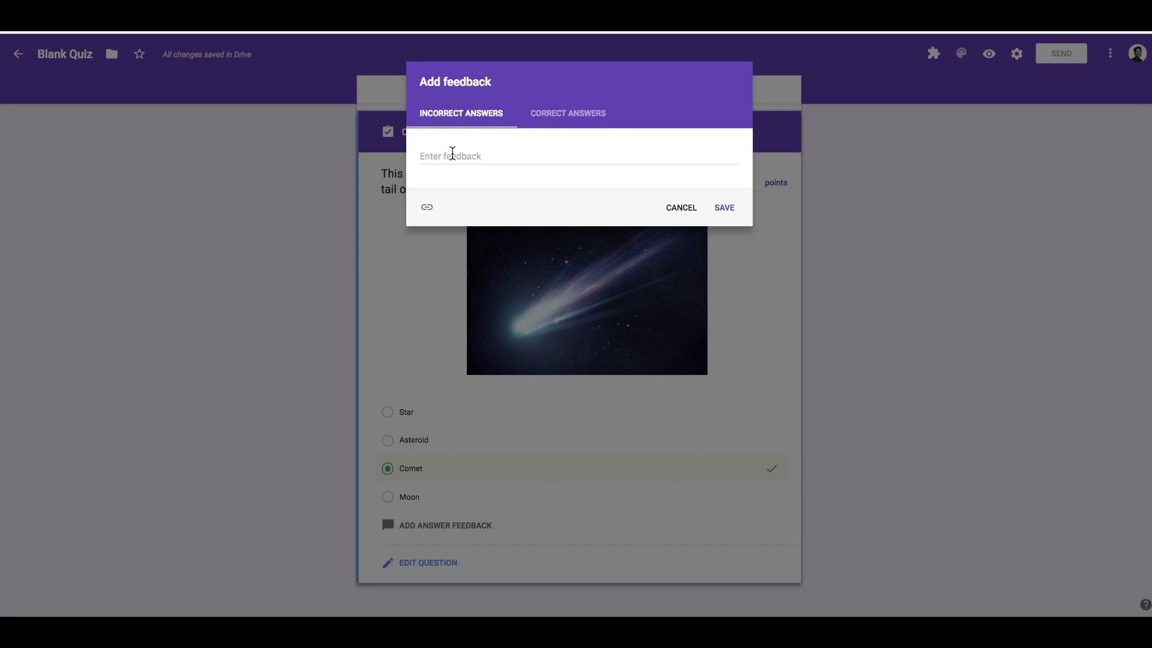
click(574, 117)
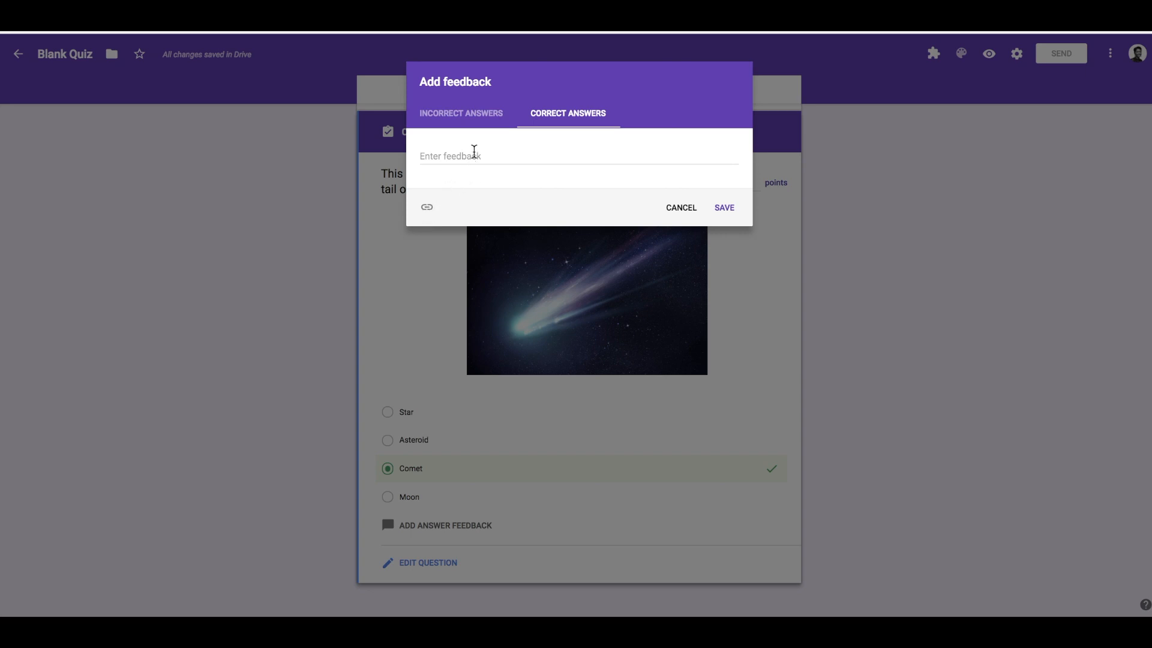
click(474, 119)
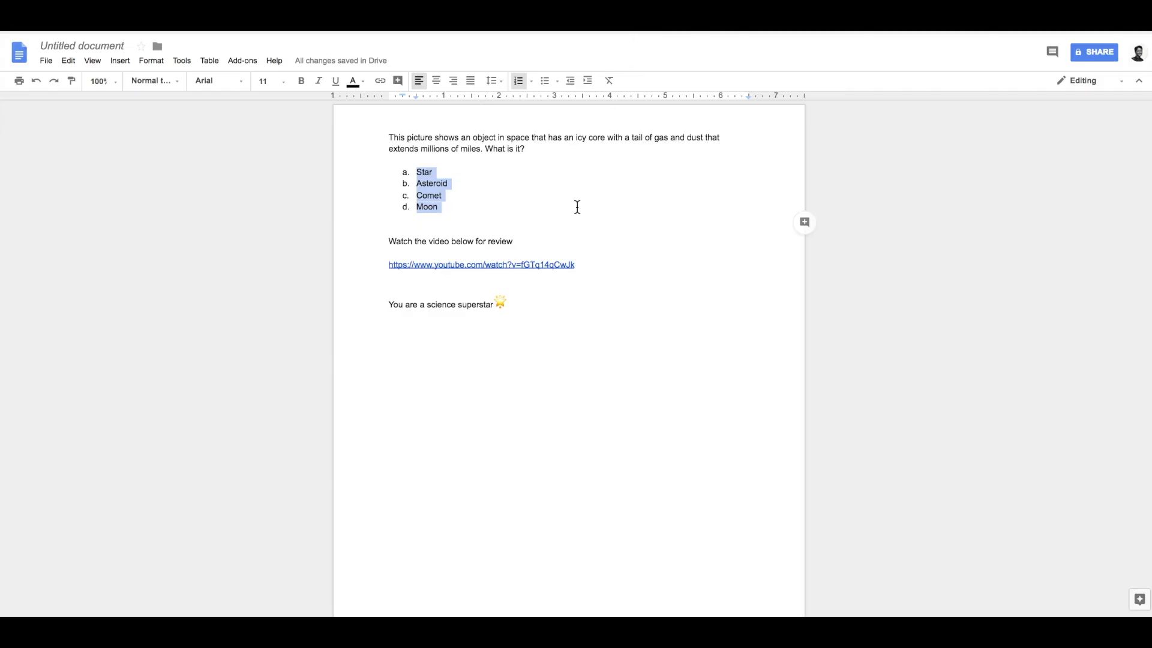
drag(520, 240, 386, 238)
key(ctrl+c)
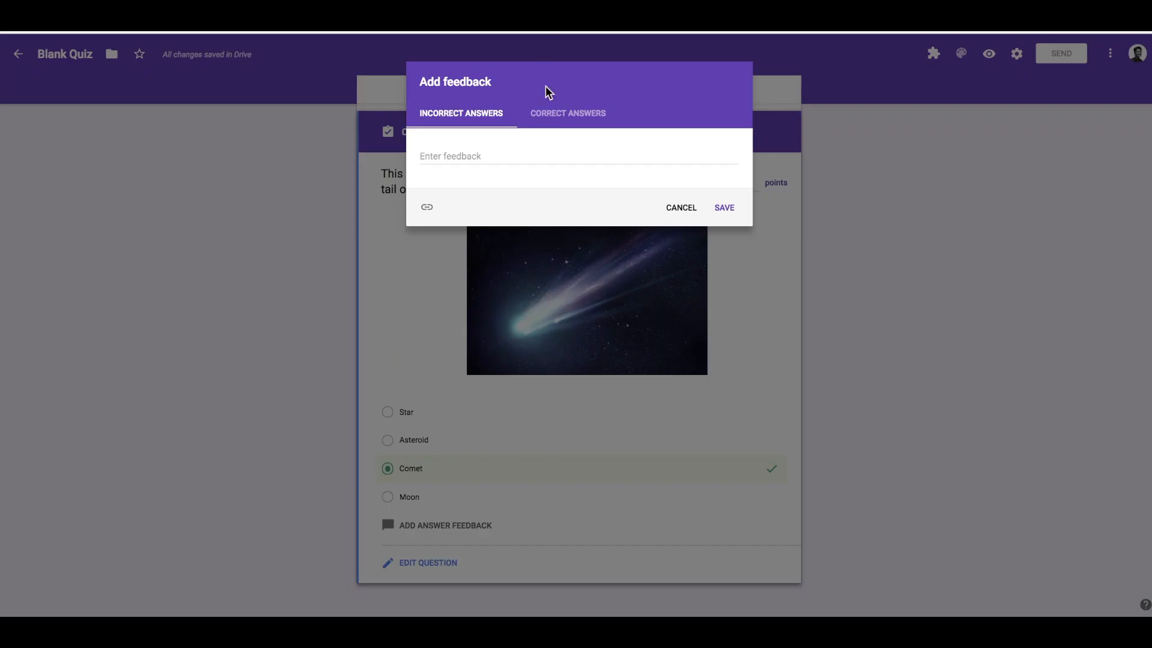
click(450, 155)
key(ctrl+v)
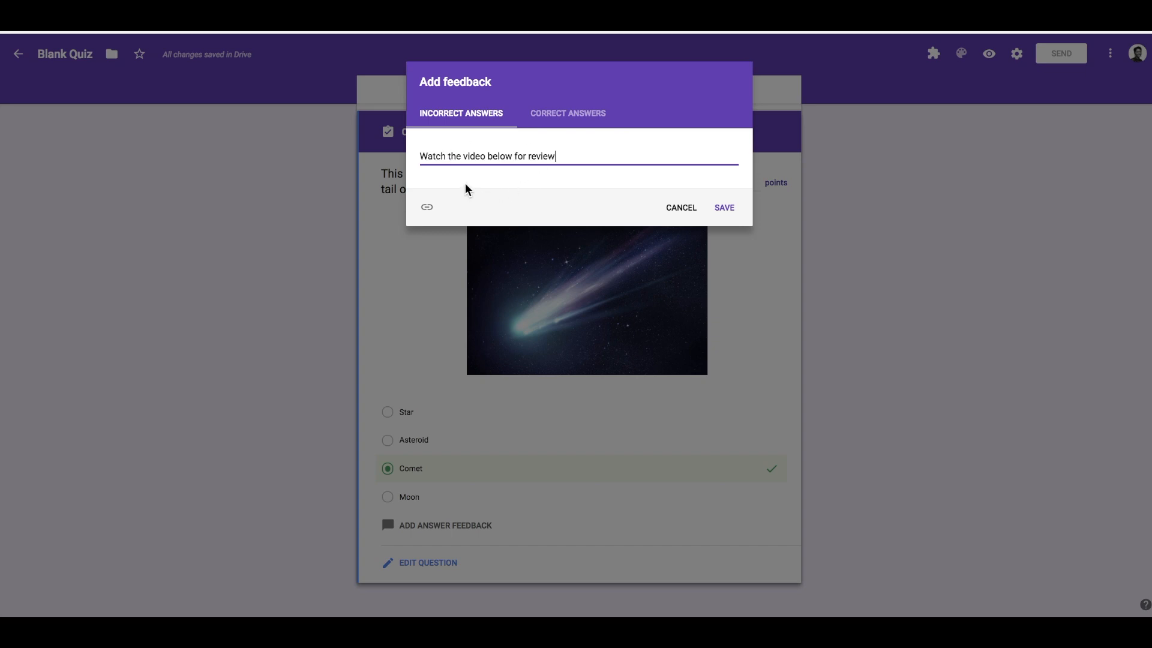
click(427, 207)
click(605, 208)
text(Comet)
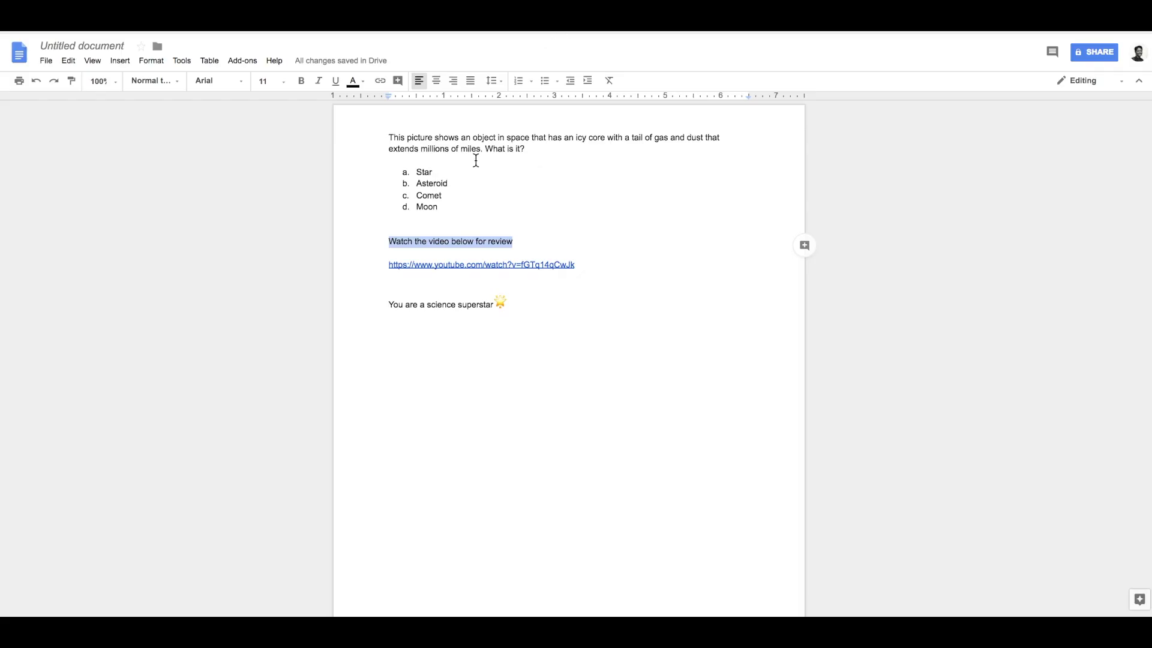
drag(577, 266, 389, 266)
key(ctrl+c)
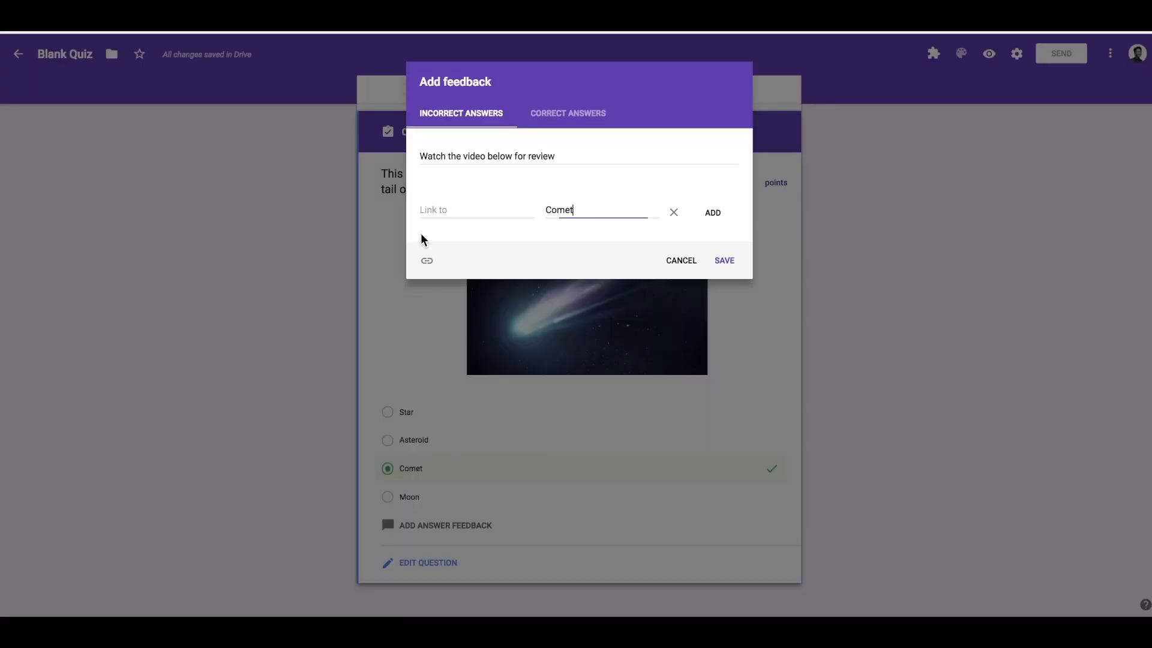
click(442, 211)
key(ctrl+v)
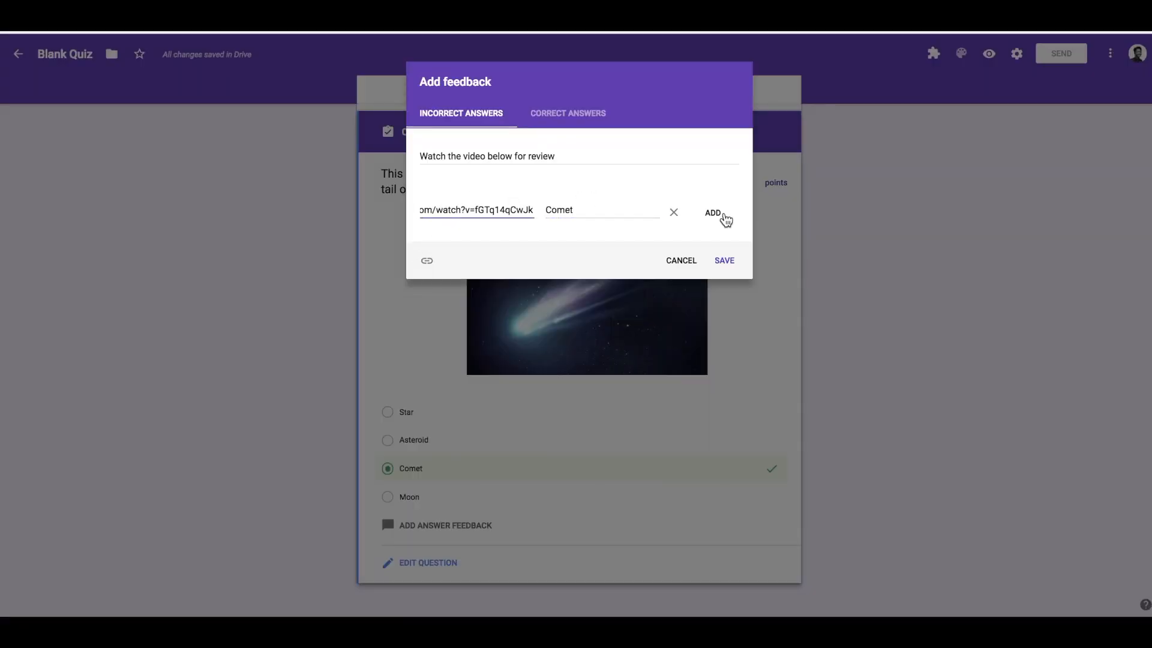
click(718, 215)
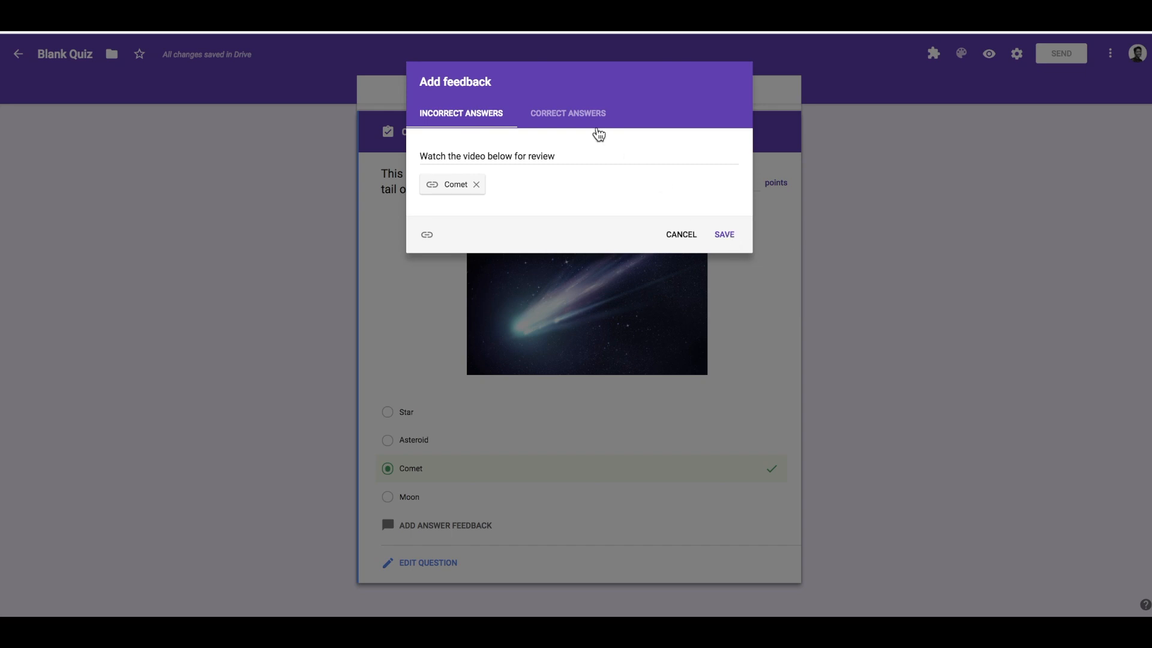
- Copy "You are a science superstar" with its star emoji from the document into the correct-answer feedback, and save the feedback
click(576, 114)
click(470, 151)
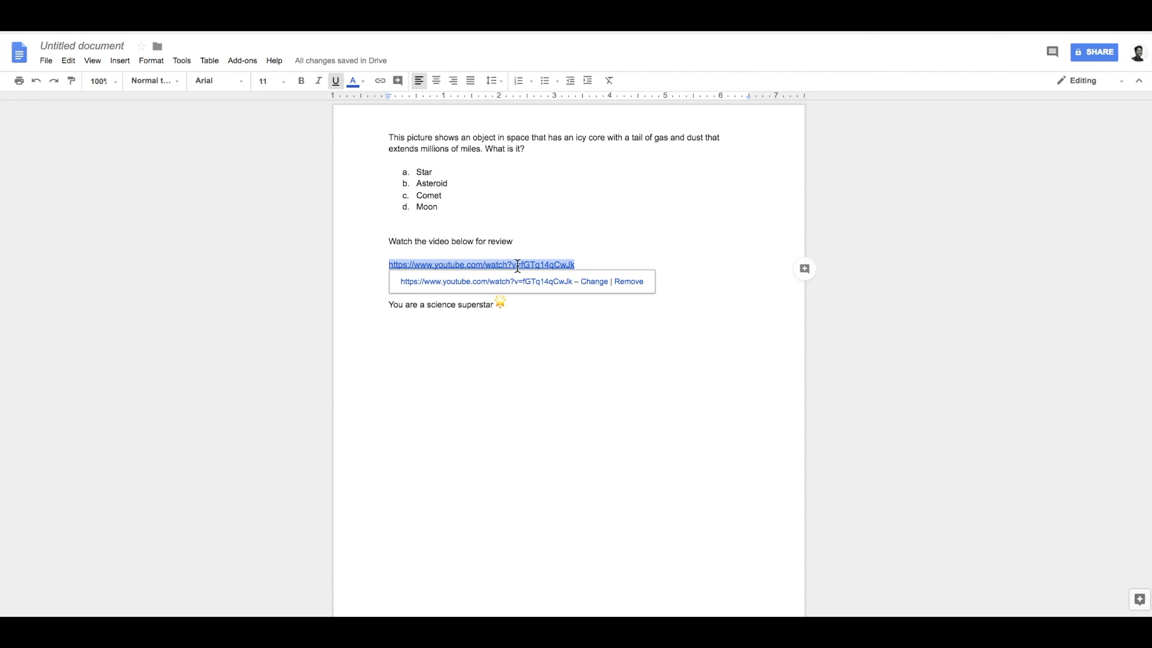
click(521, 317)
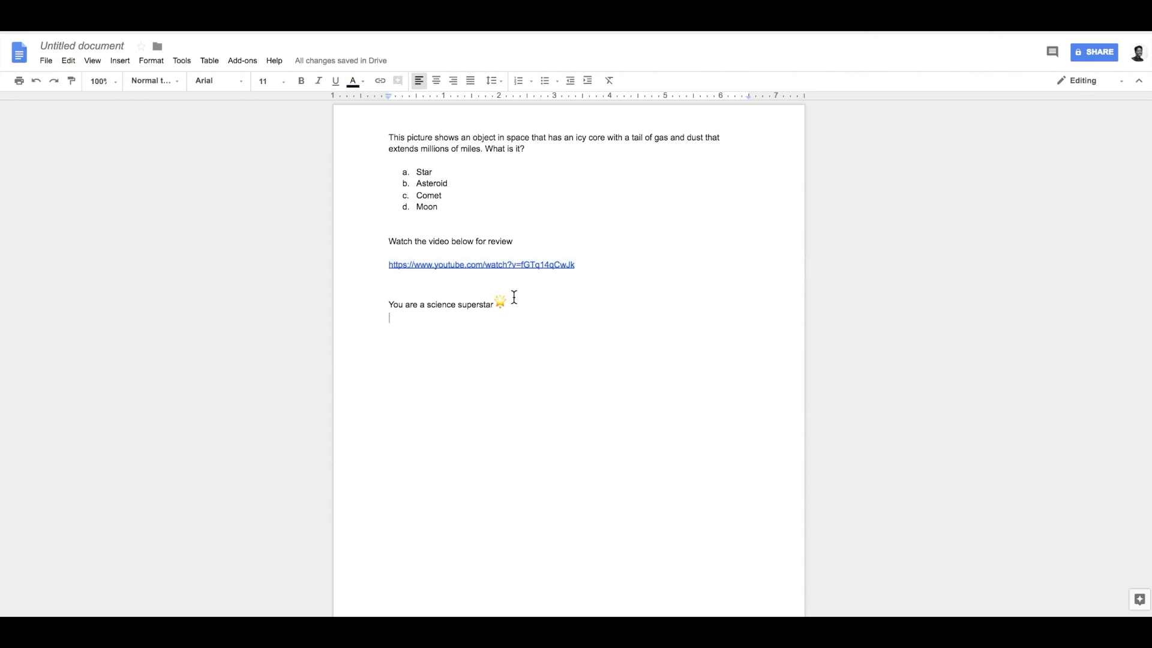
drag(514, 300, 360, 296)
key(ctrl+c)
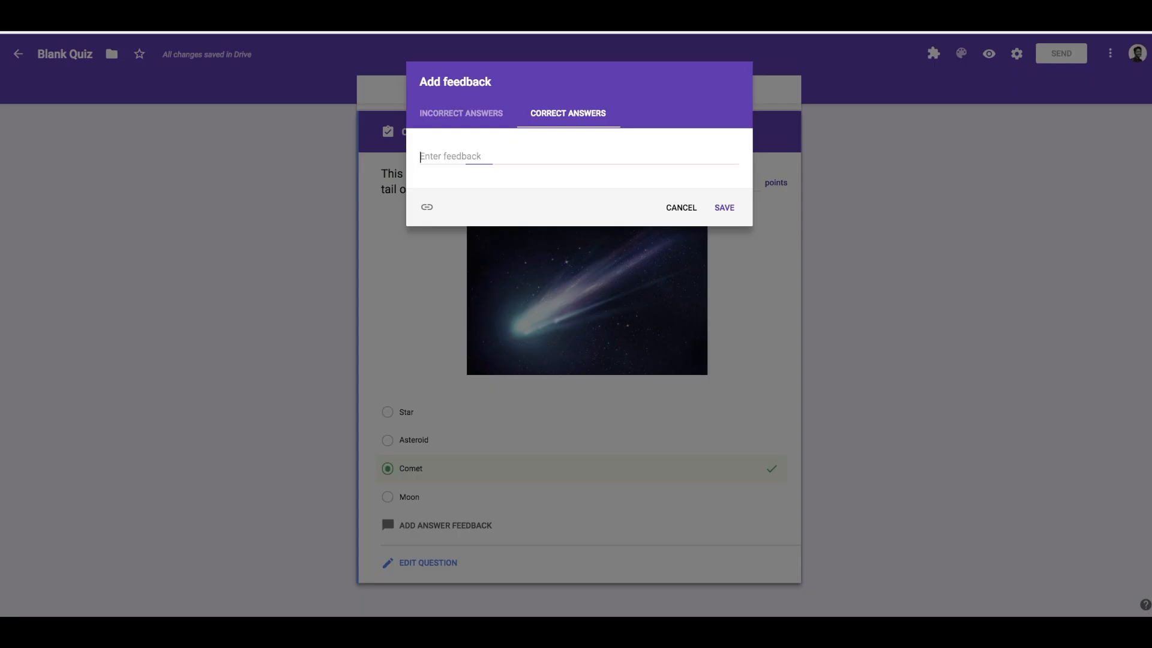
click(459, 157)
key(ctrl+v)
click(724, 208)
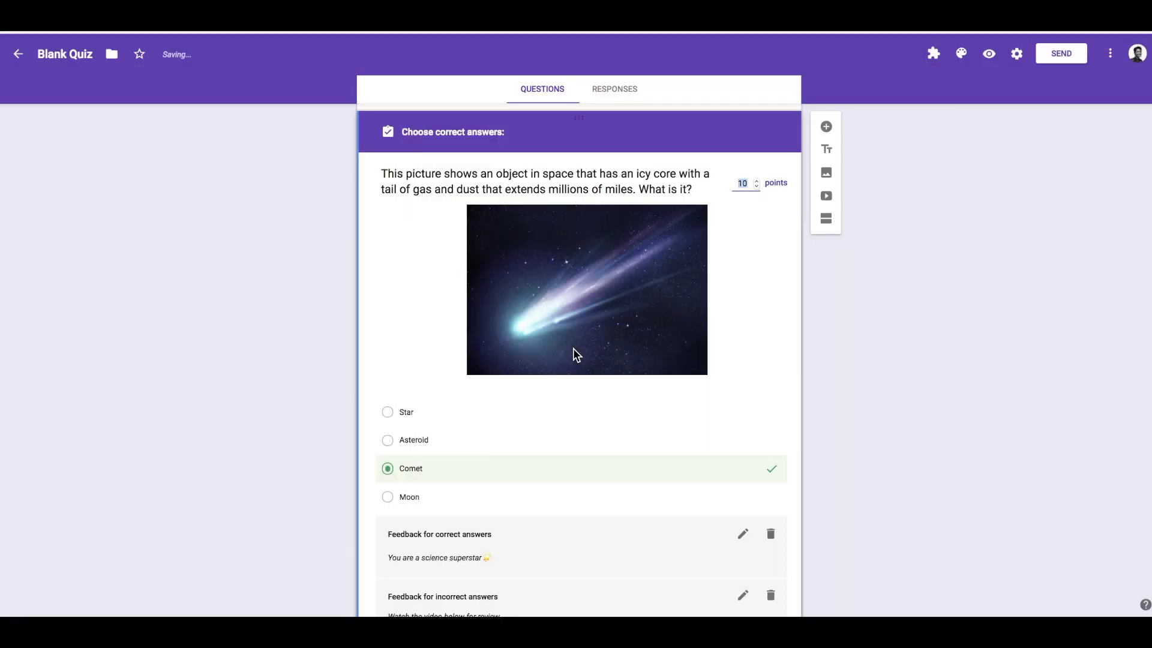
scroll(592, 400, down, 2)
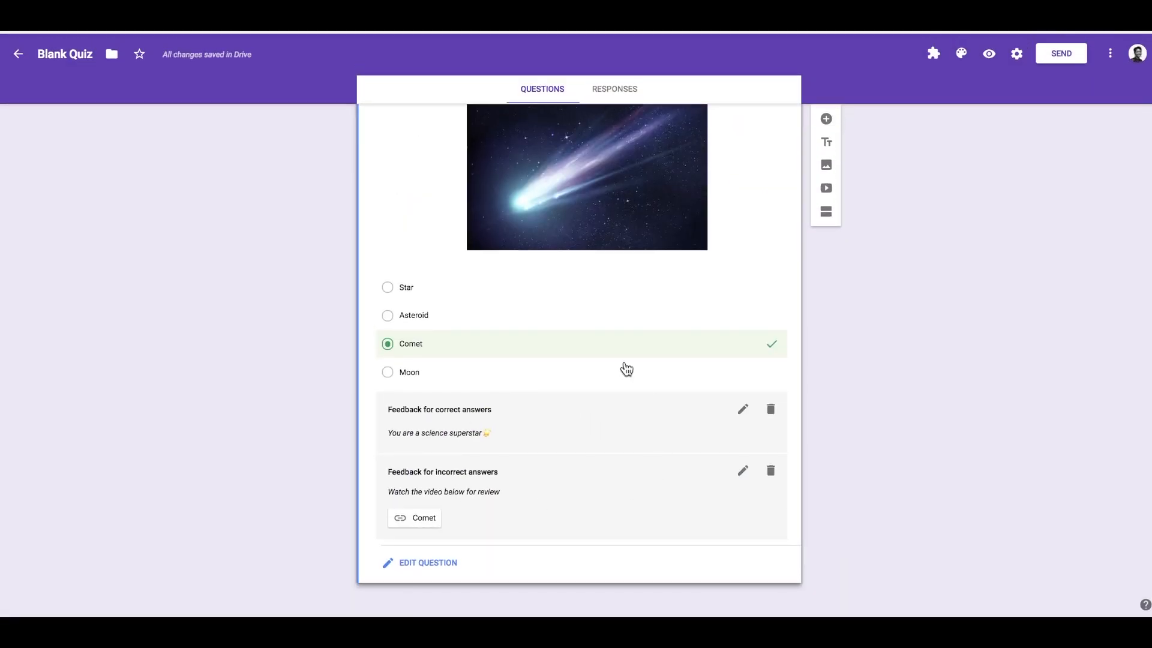
scroll(587, 491, up, 4)
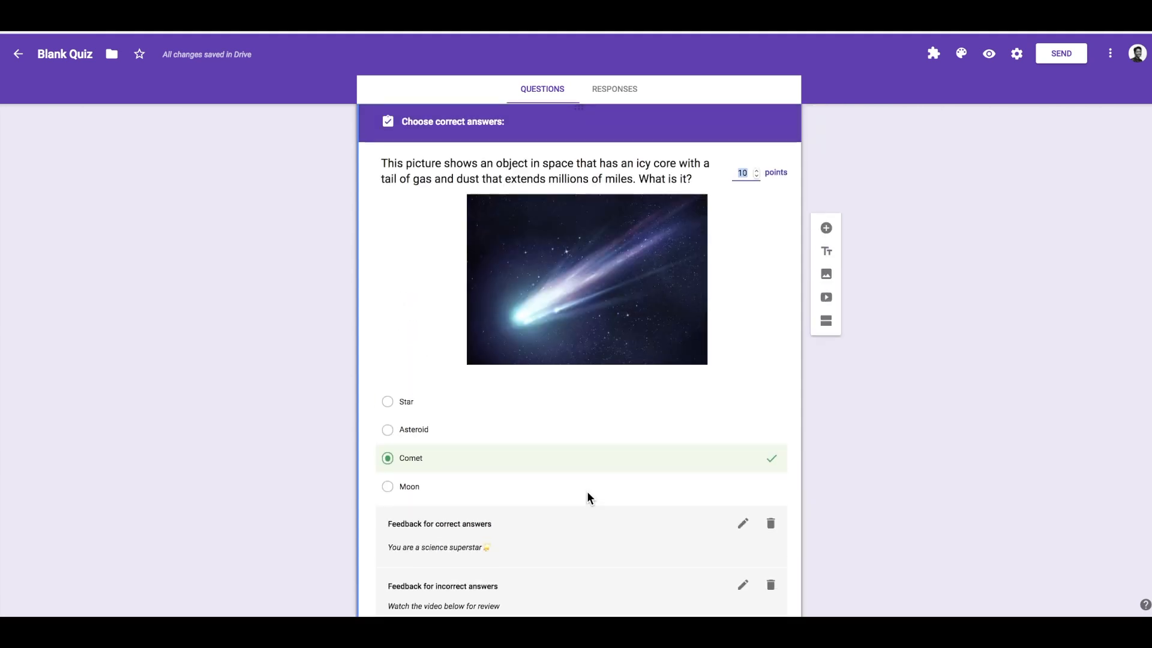
scroll(589, 484, down, 1)
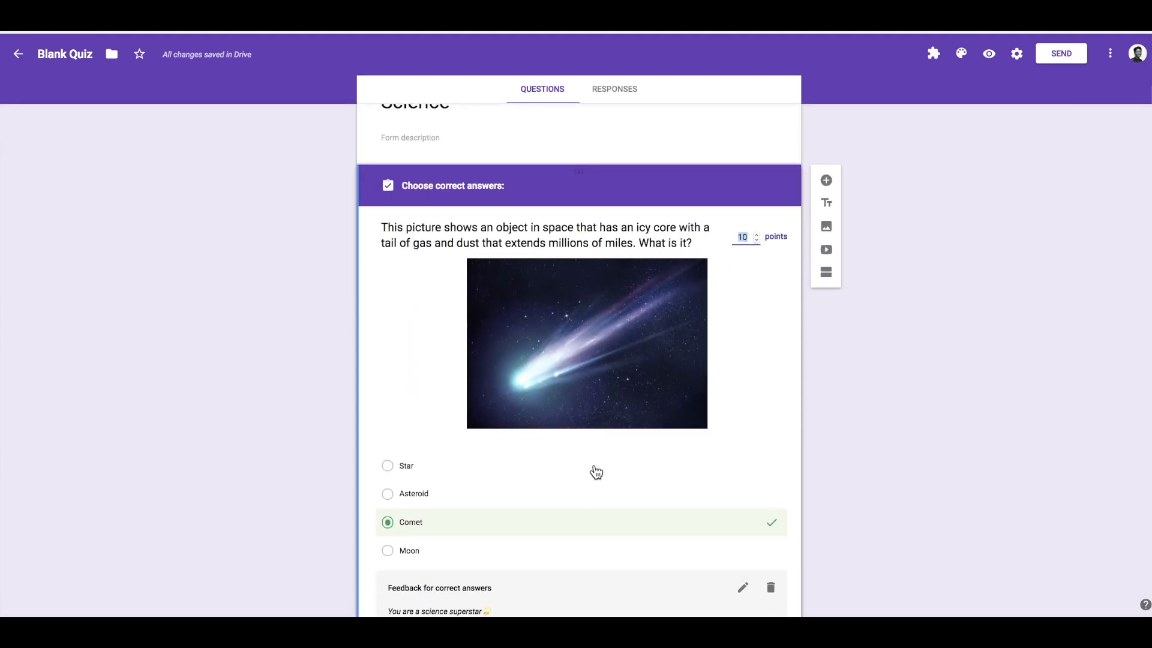
scroll(591, 420, up, 1)
click(536, 140)
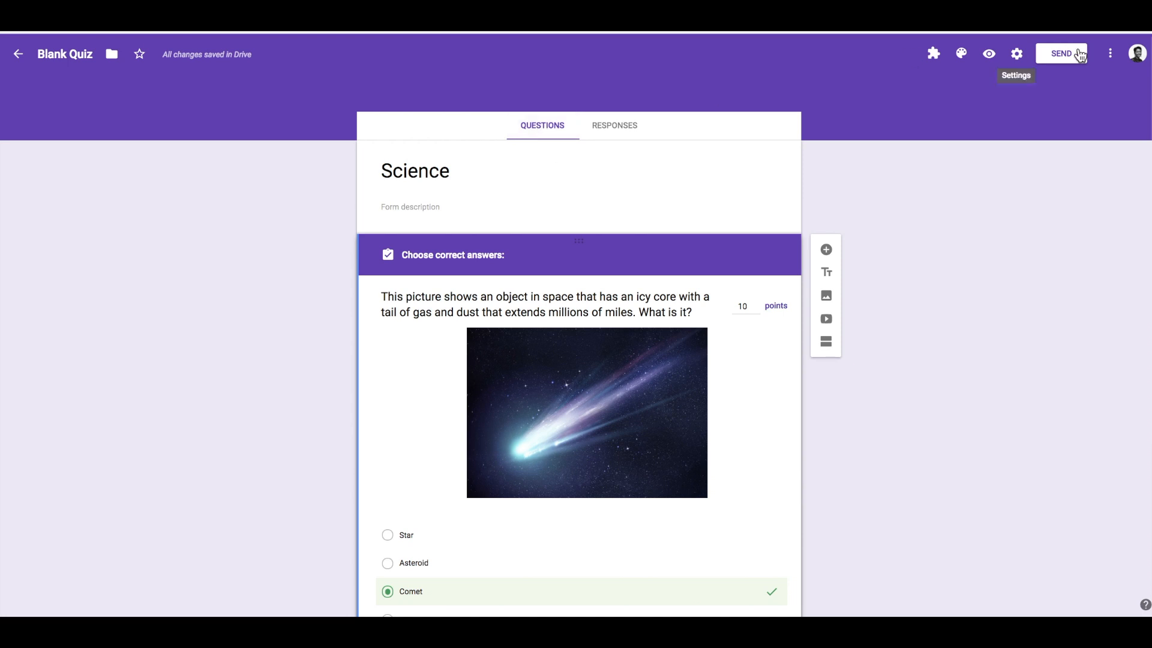
- Preview the Science quiz as a respondent, answer the comet picture question with Comet, and submit the response
click(987, 57)
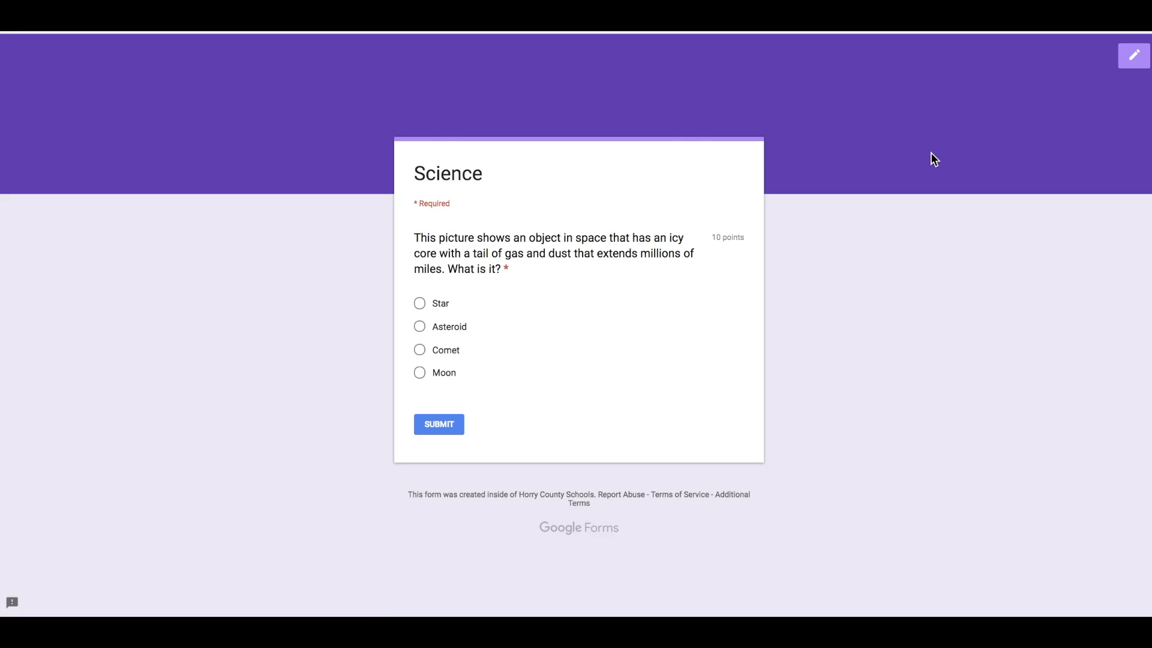
scroll(790, 228, down, 2)
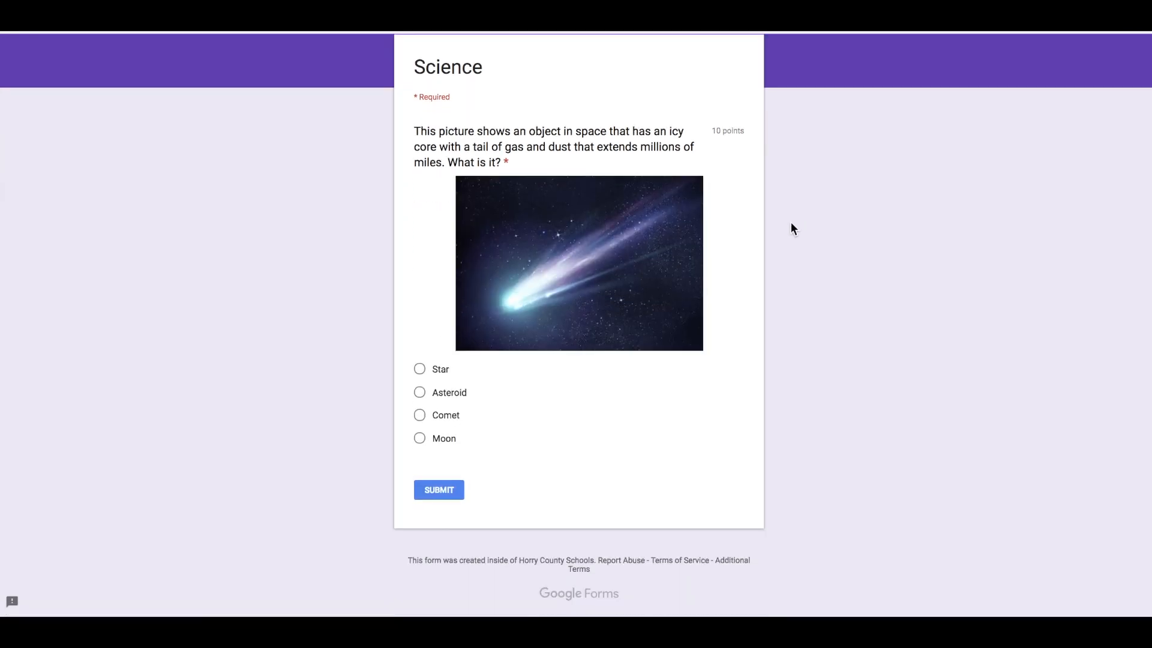
scroll(791, 223, up, 1)
click(420, 477)
click(440, 552)
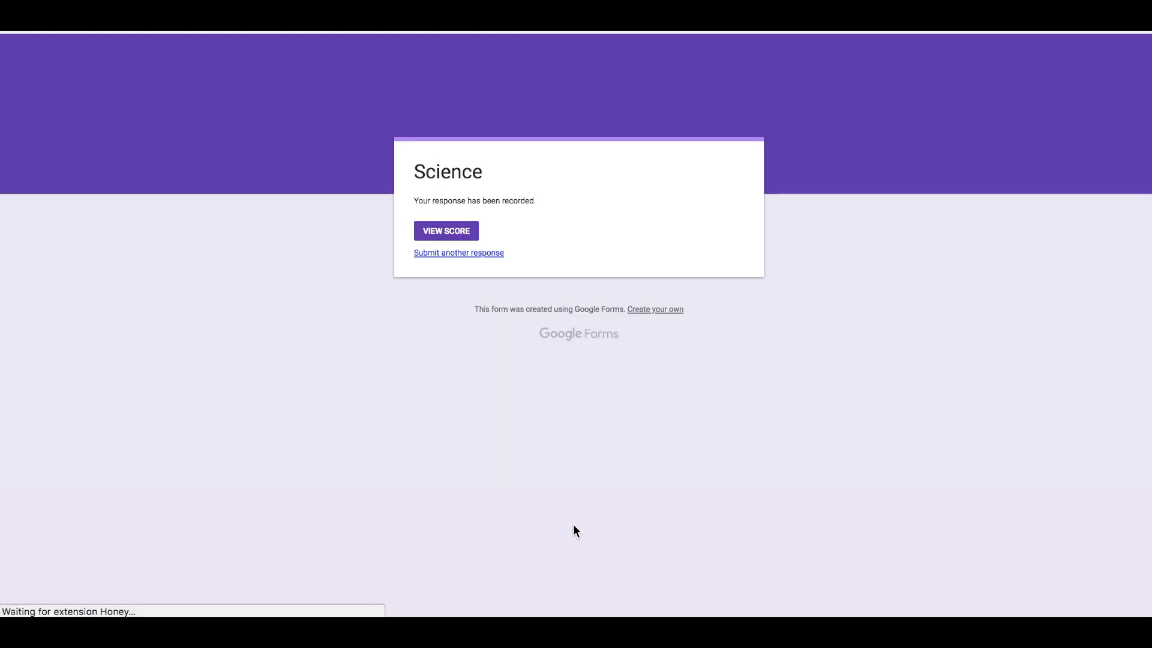
- View the submitted response's score and check the points, marked answer and feedback on the comet question
click(451, 236)
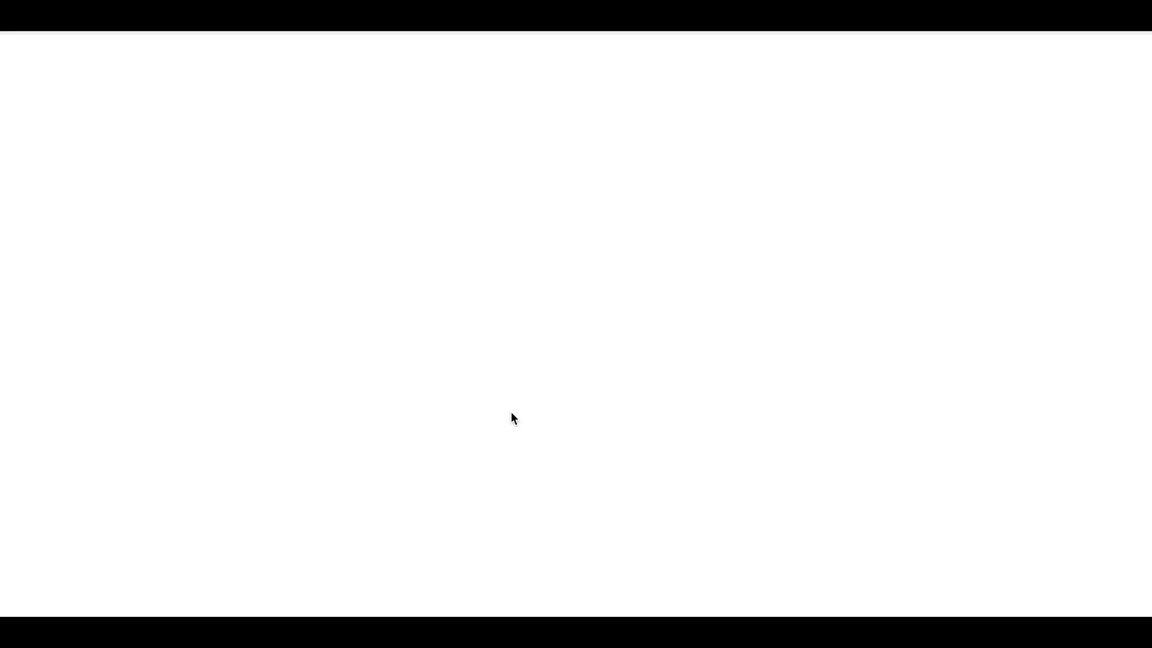
scroll(511, 413, down, 2)
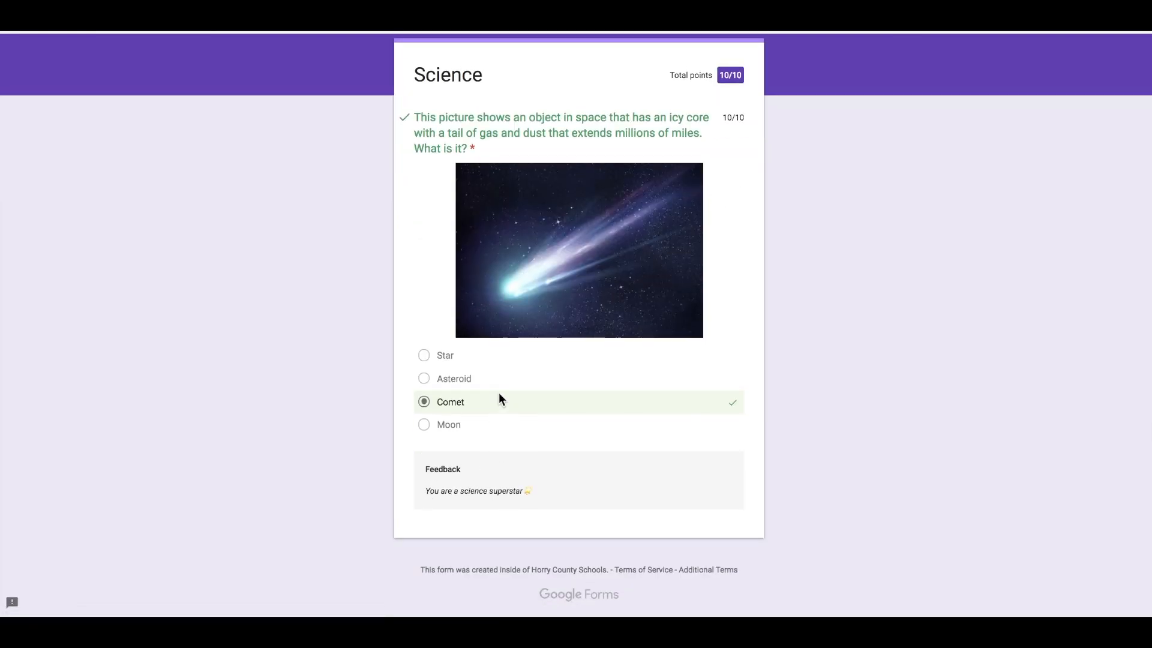
scroll(501, 379, up, 2)
scroll(502, 379, down, 2)
scroll(705, 378, up, 2)
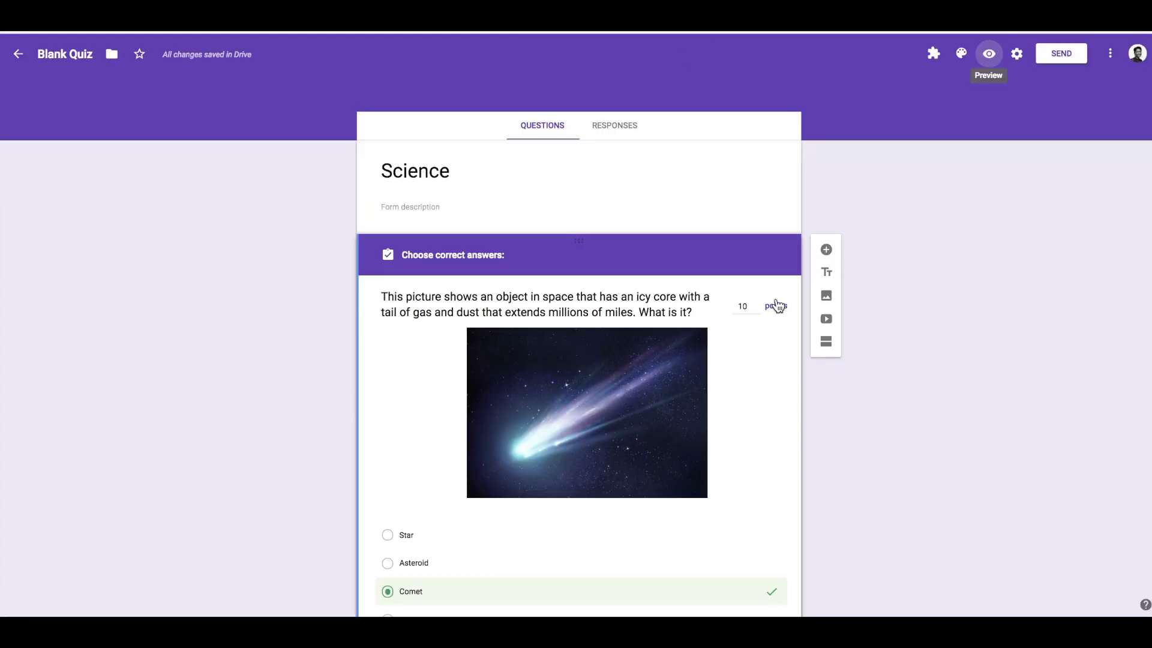
- Return to the quiz editor and examine the response summary, including the score insights and the answer distribution
scroll(667, 279, down, 2)
scroll(877, 315, up, 1)
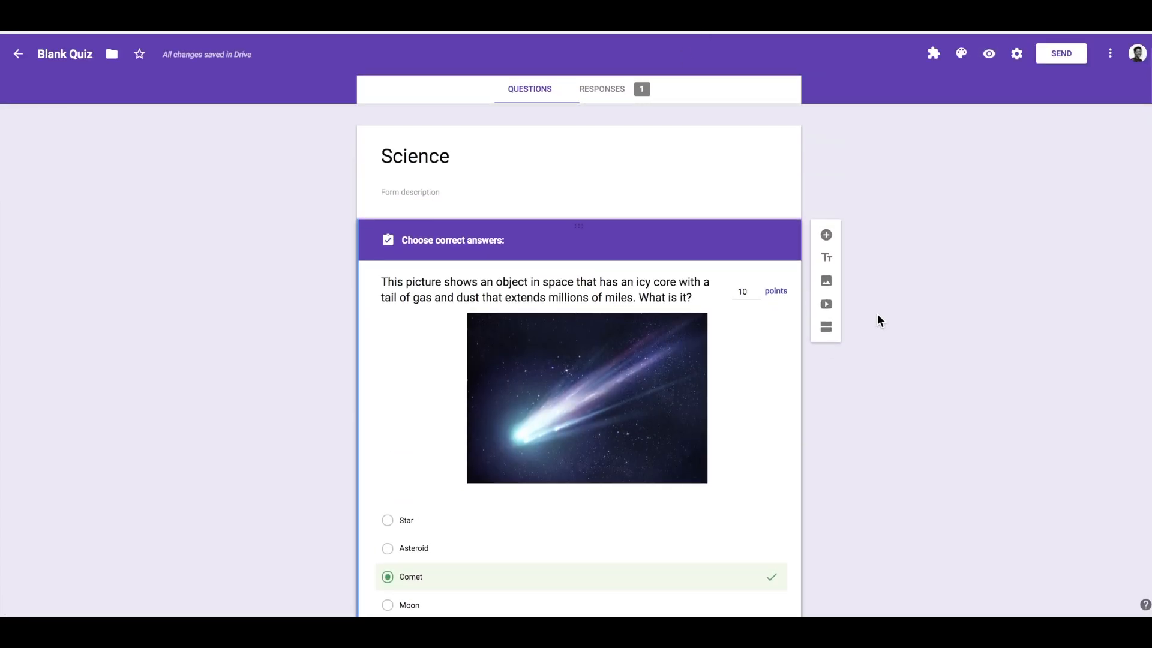
scroll(858, 199, up, 1)
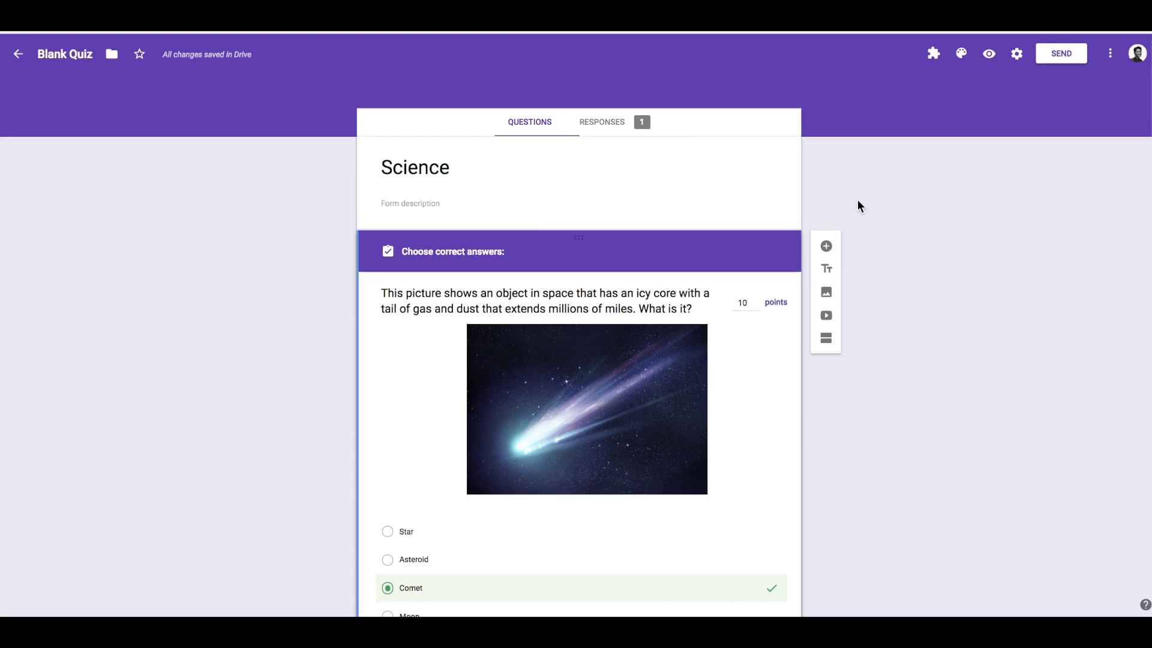
click(607, 120)
scroll(610, 136, down, 1)
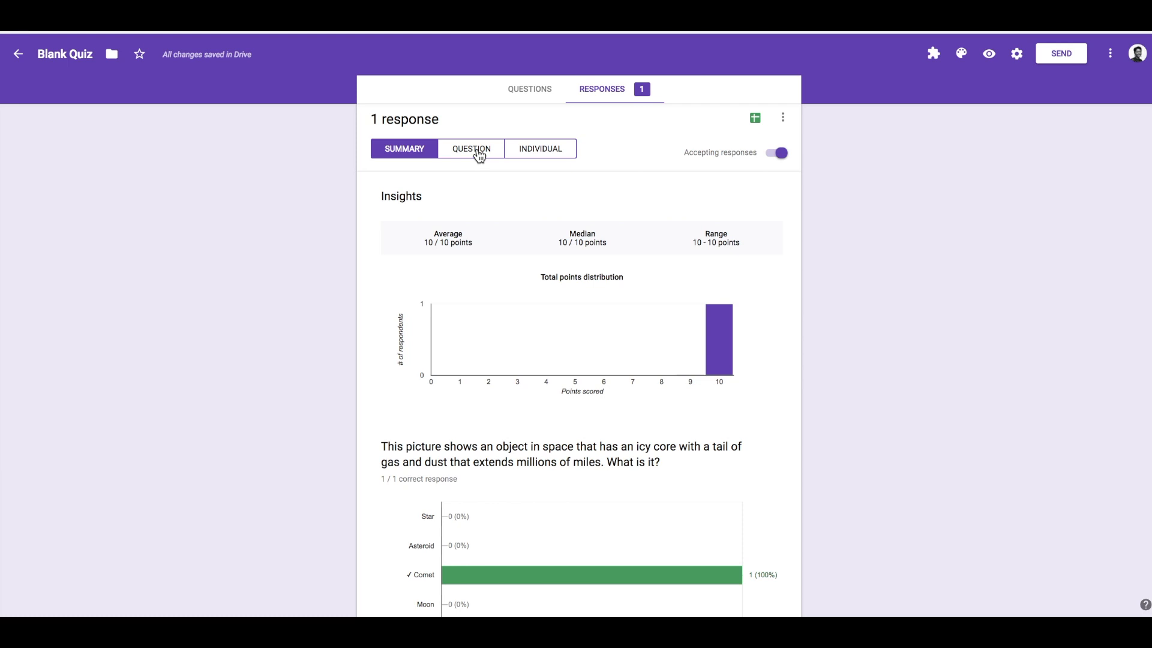
scroll(499, 325, down, 2)
scroll(481, 238, up, 3)
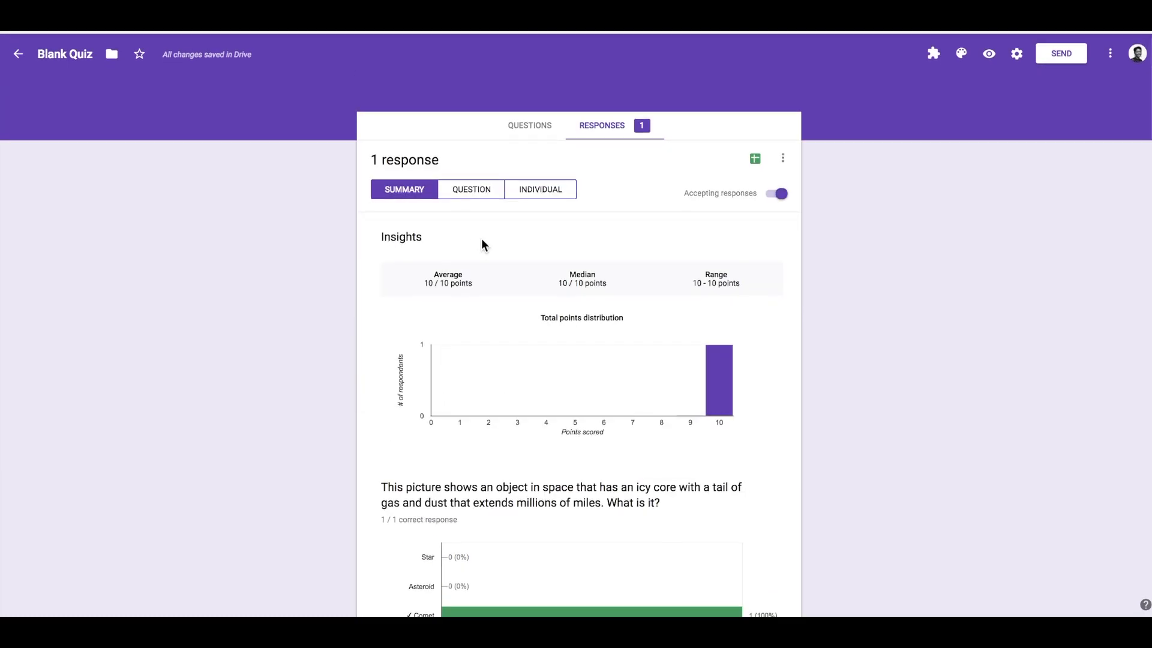
- Review the quiz responses by question and by individual submission, and go back to the summary
click(469, 202)
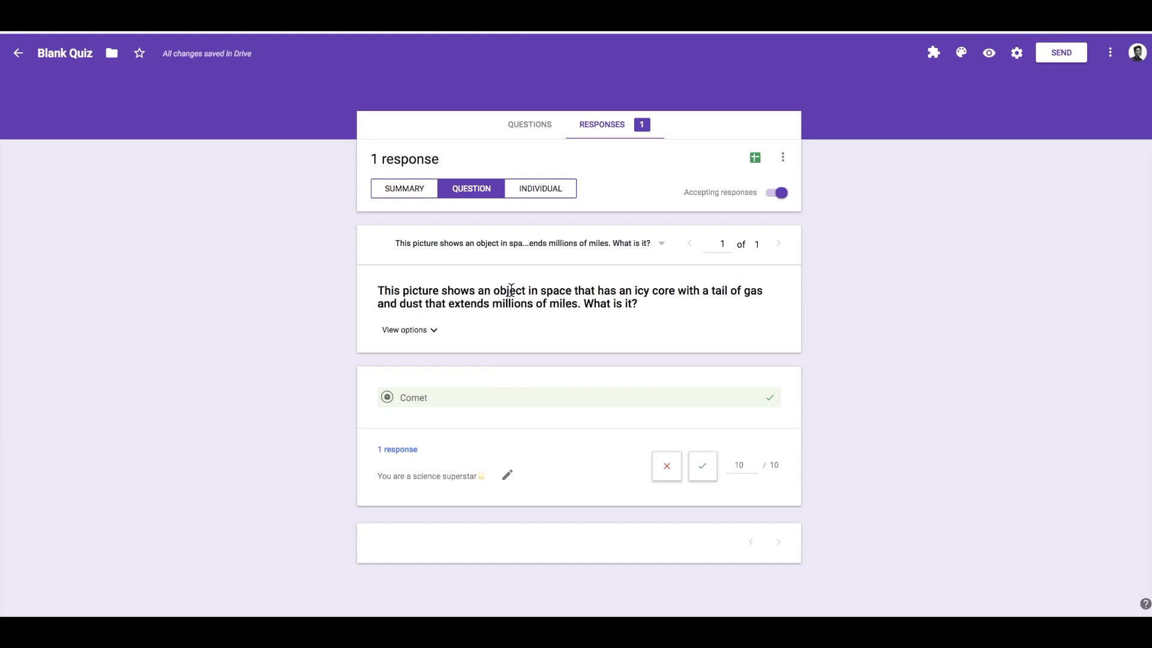
click(546, 190)
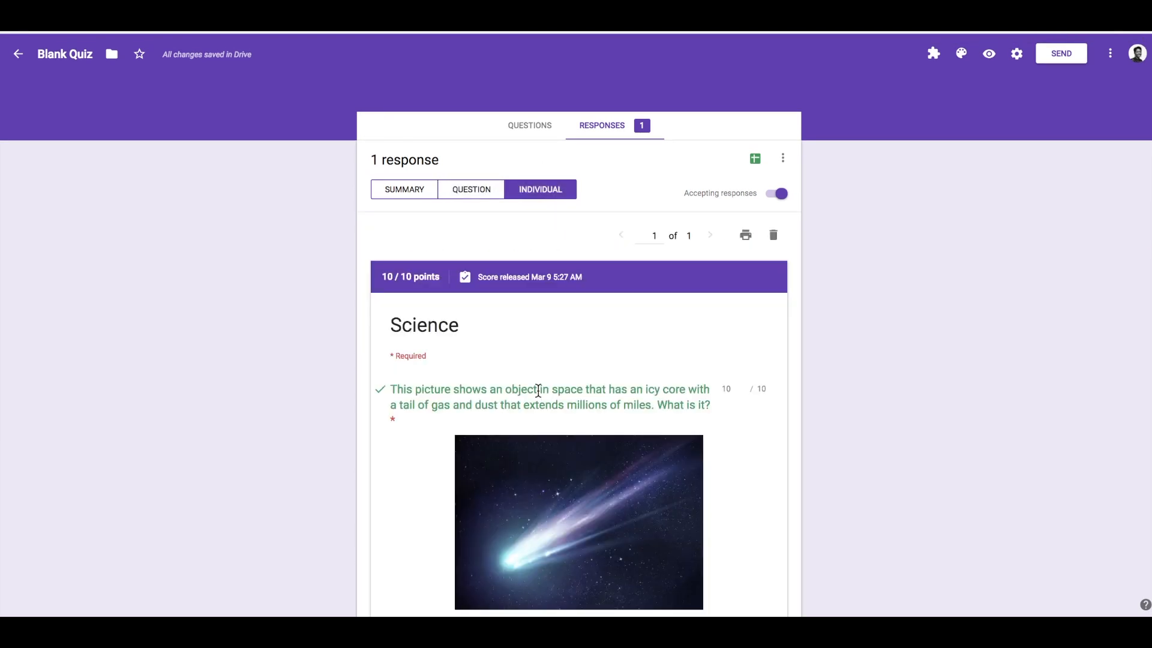
scroll(538, 390, down, 3)
scroll(538, 393, up, 3)
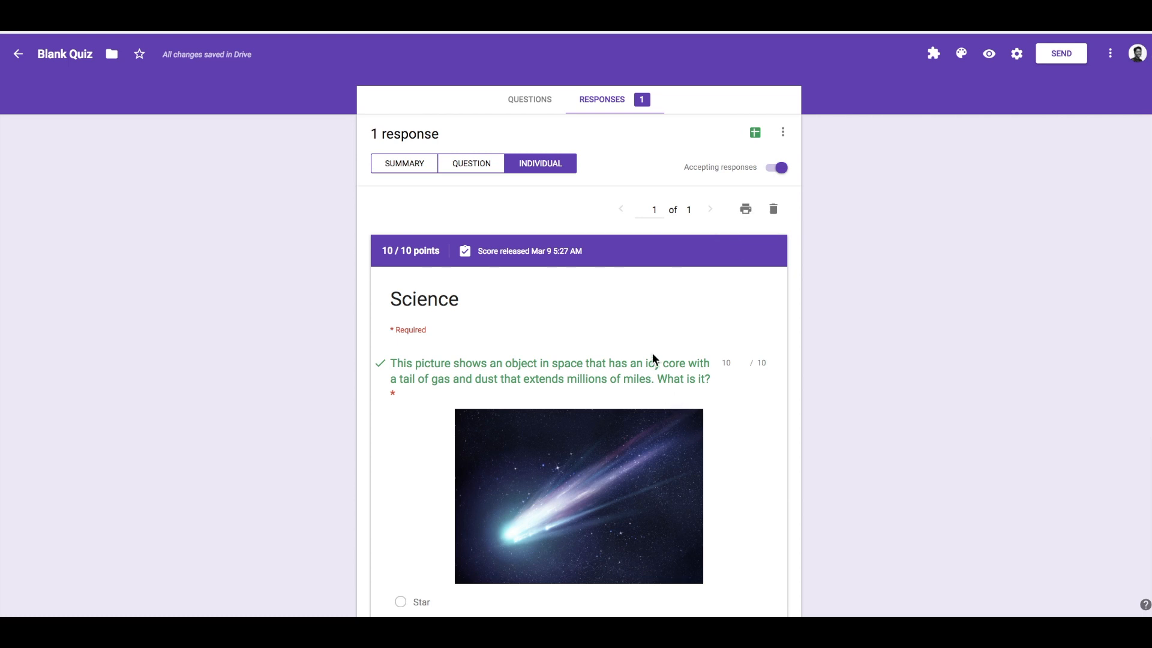
scroll(653, 352, up, 1)
click(420, 189)
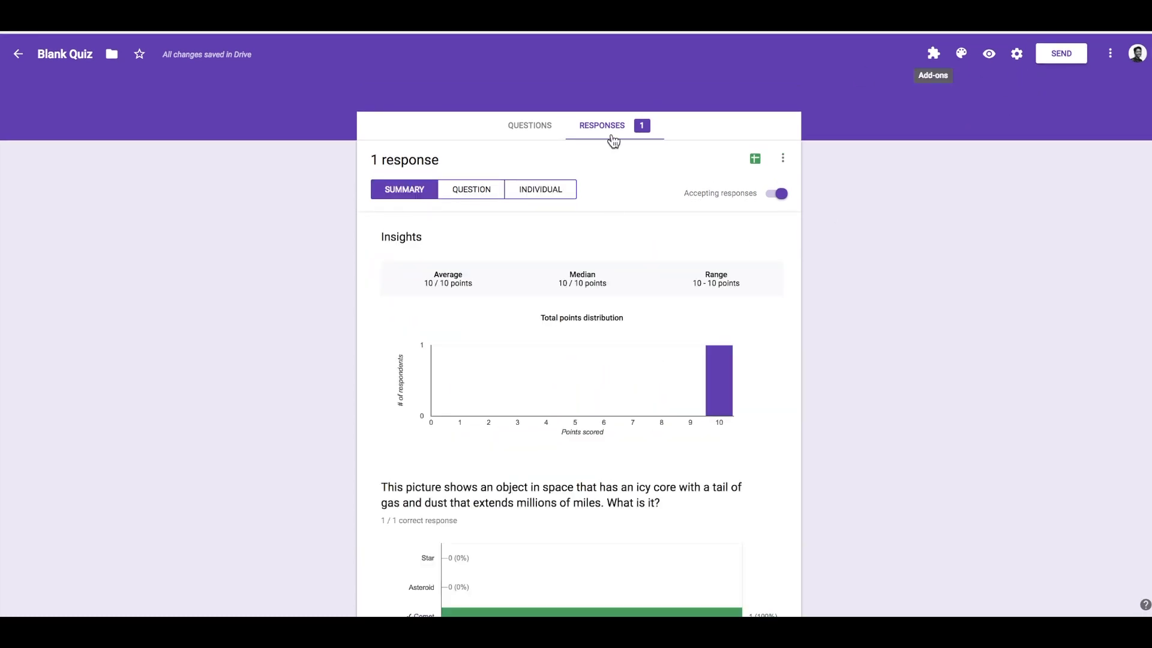
- Return to the quiz questions, review the form's general and quiz grading settings, and save the settings
click(516, 121)
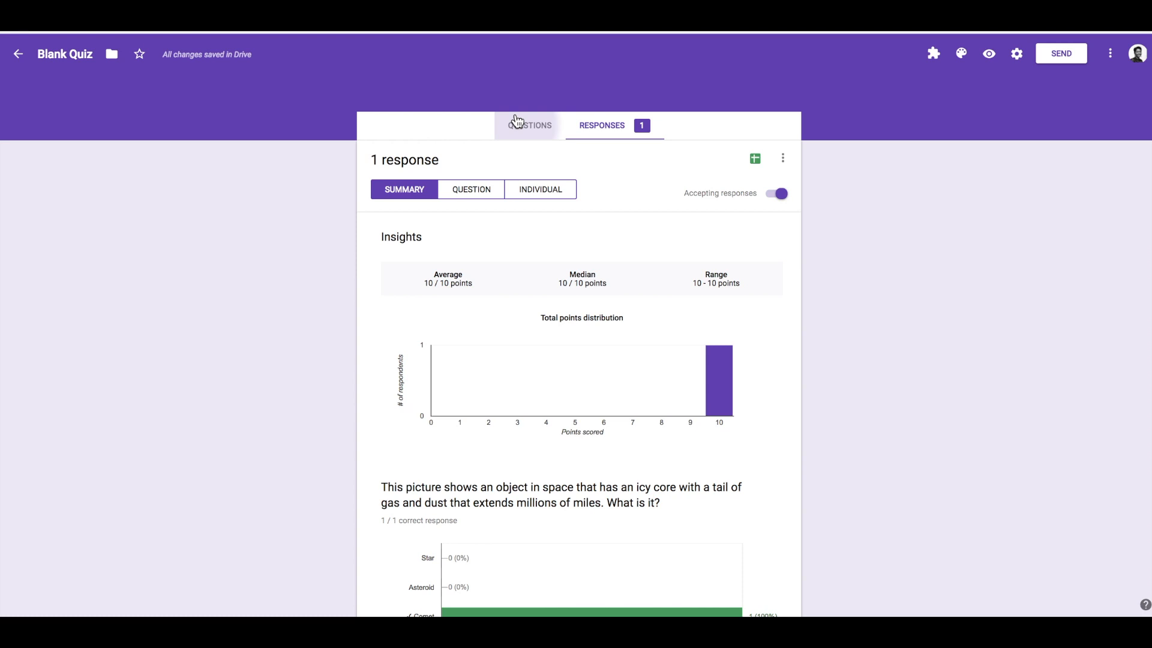
scroll(963, 205, down, 3)
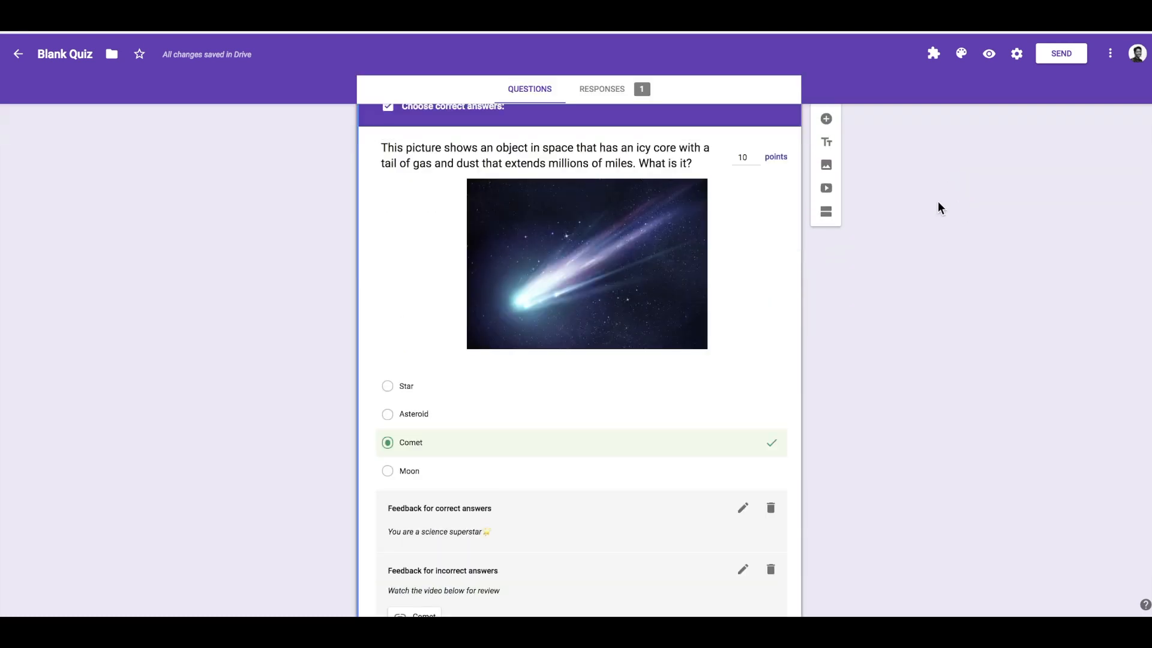
scroll(927, 237, up, 2)
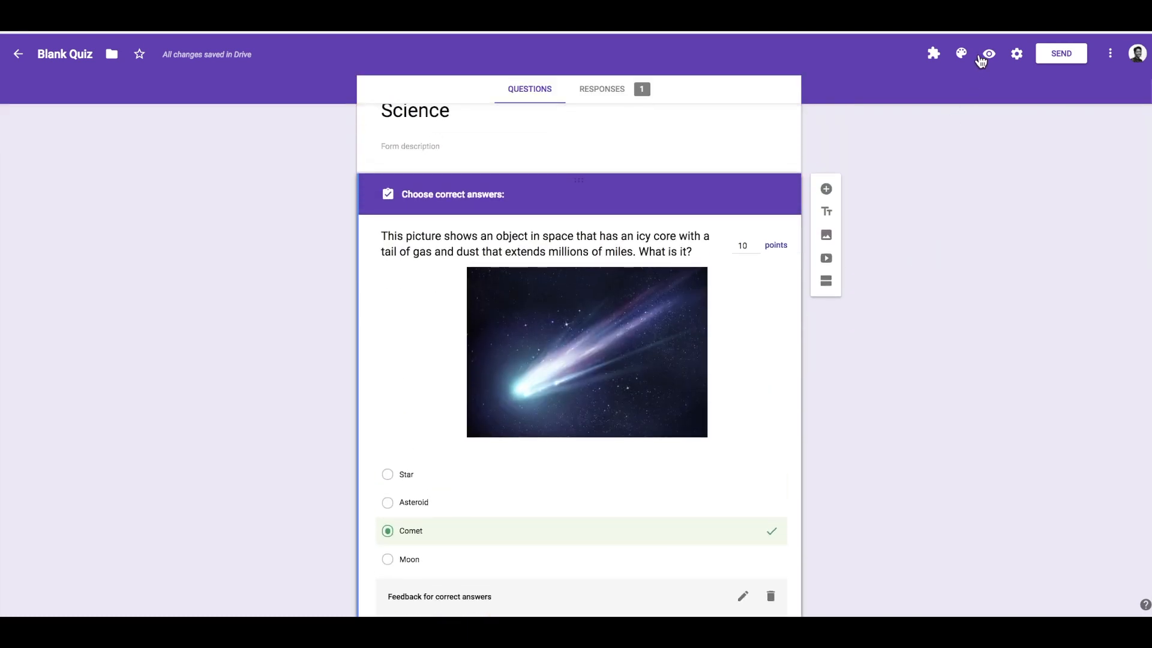
click(1015, 55)
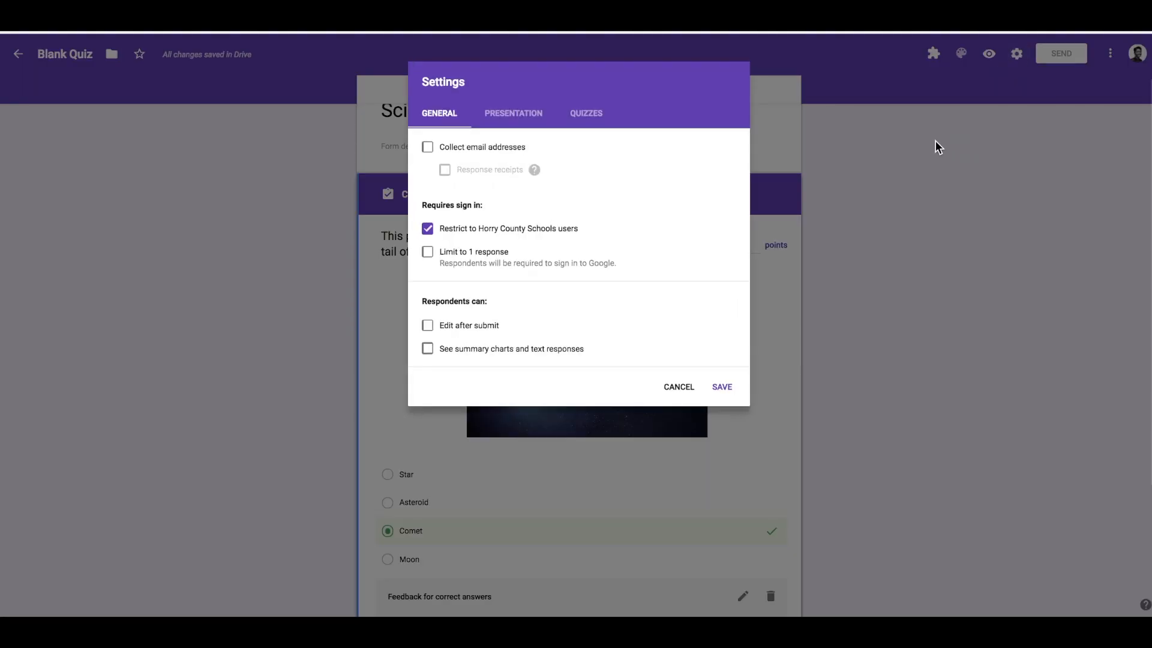
click(591, 115)
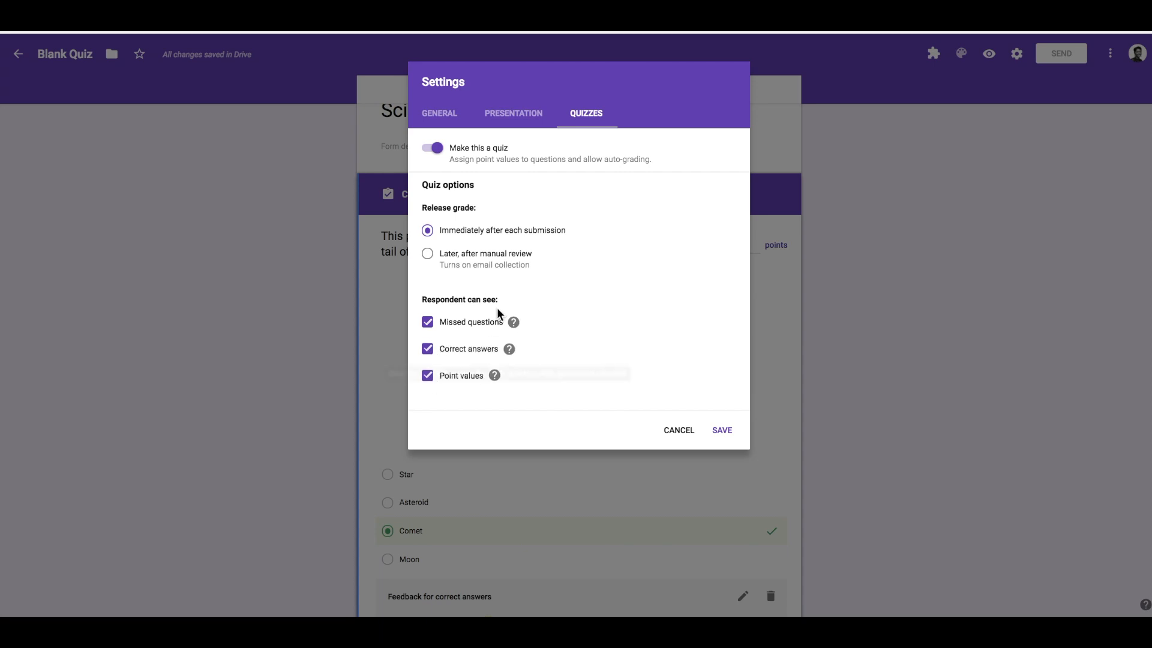
click(726, 434)
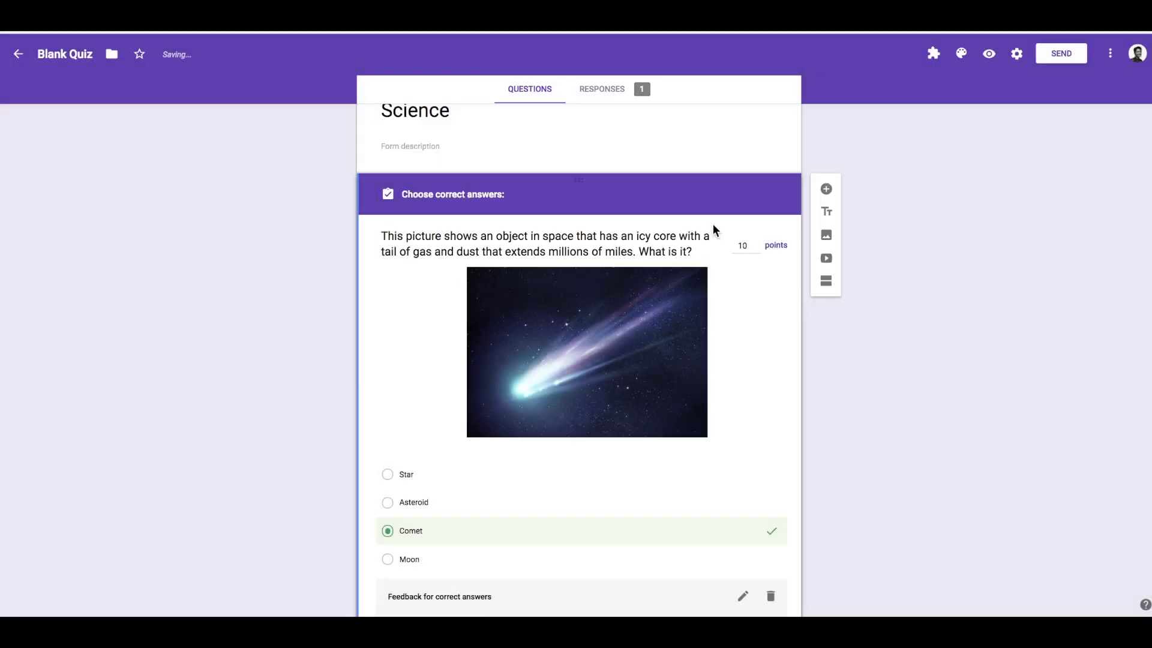
- Open the form's sending options and choose to share the Science quiz by link
click(1063, 55)
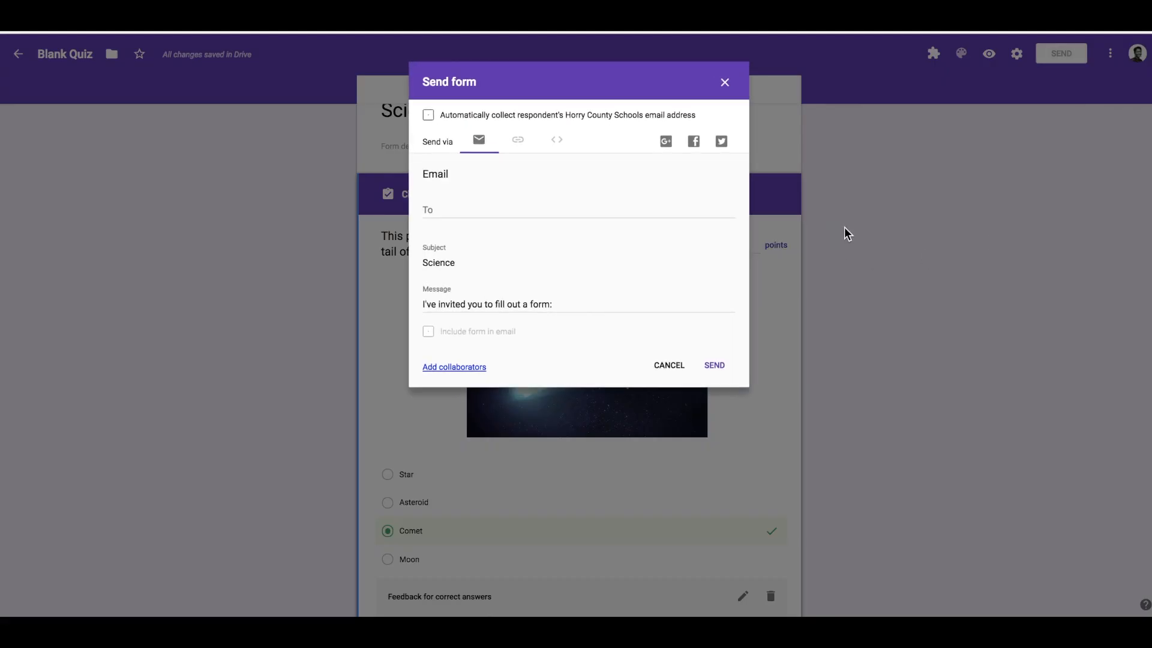
click(517, 140)
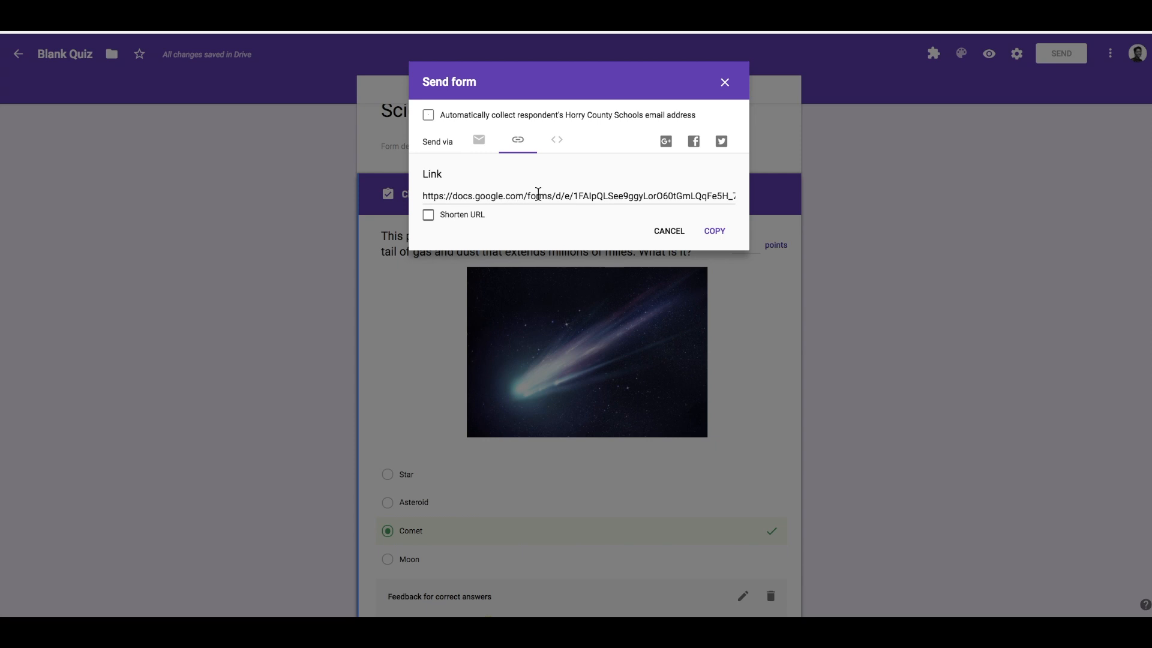